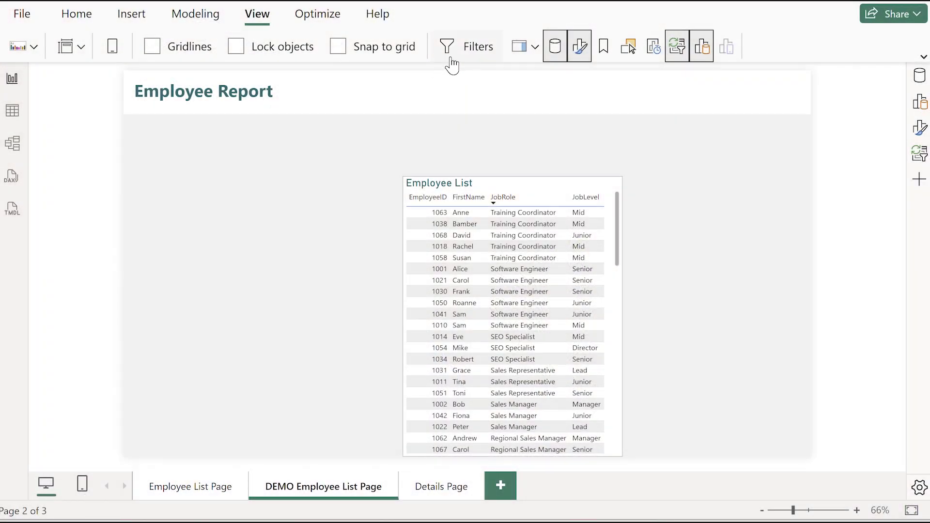
- Show the Filters pane from the View ribbon beside the Employee Report page
click(476, 46)
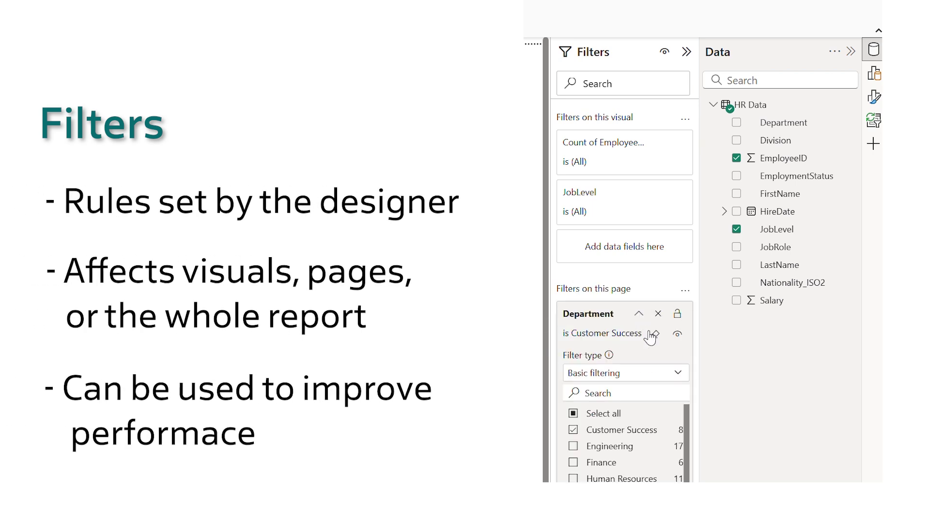
- Hide the Department filter card from readers and switch it to Advanced filtering on Customer Success
click(679, 334)
click(679, 373)
click(662, 394)
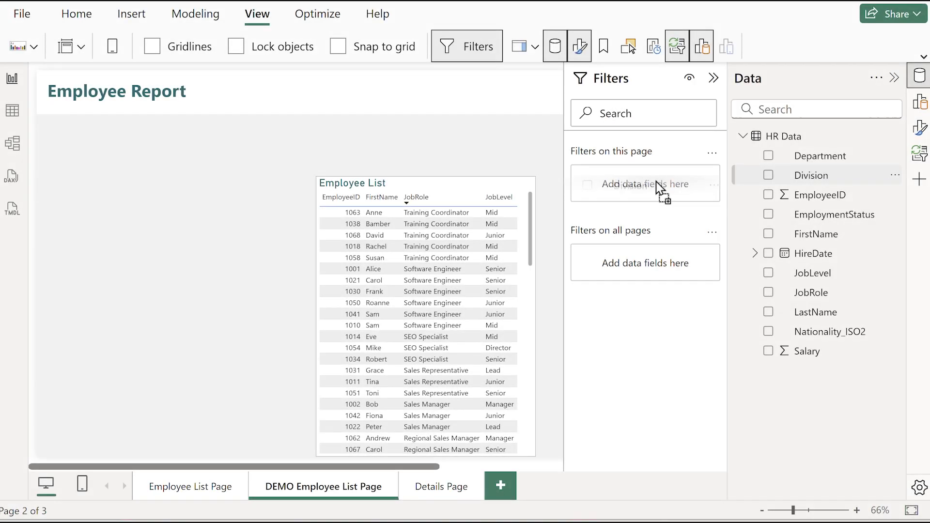
- Add a Division page filter for Corporate Services, then reselect all divisions and collapse Filters
drag(656, 181, 658, 184)
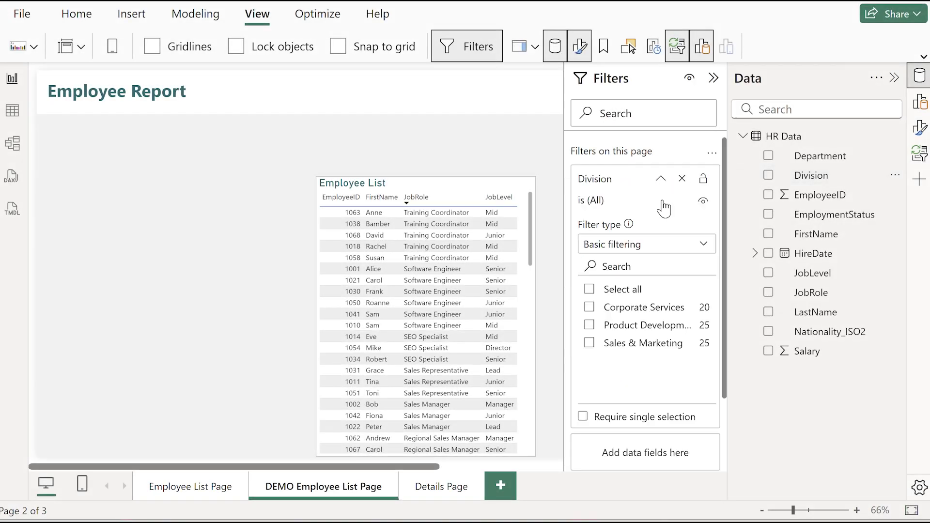
click(590, 308)
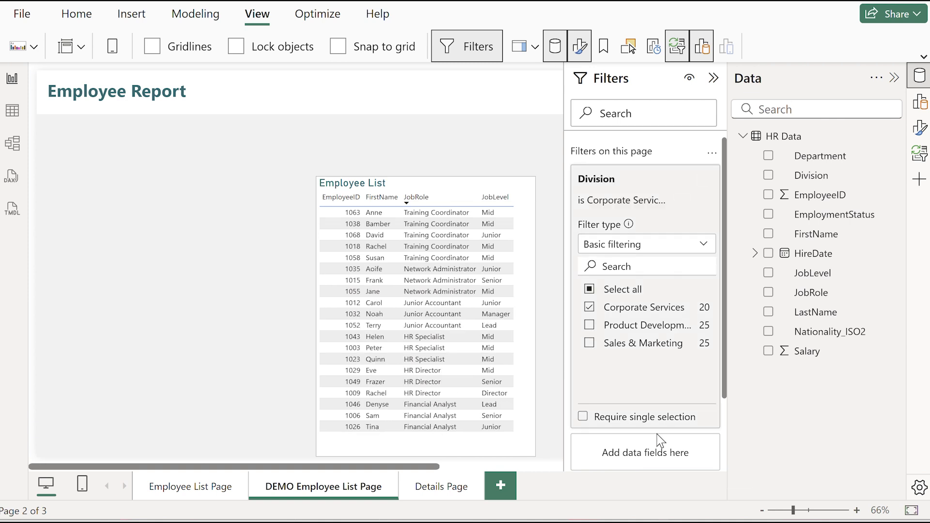
mouse_move(702, 204)
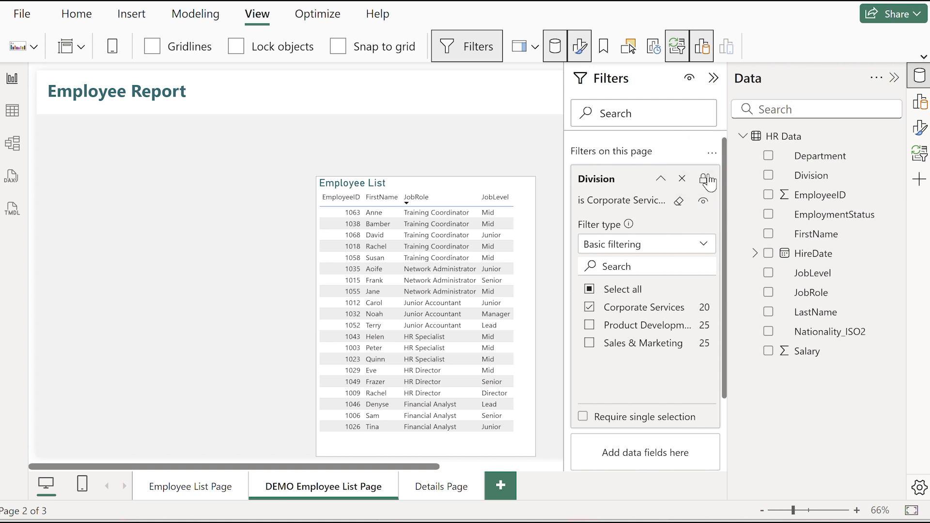
click(713, 78)
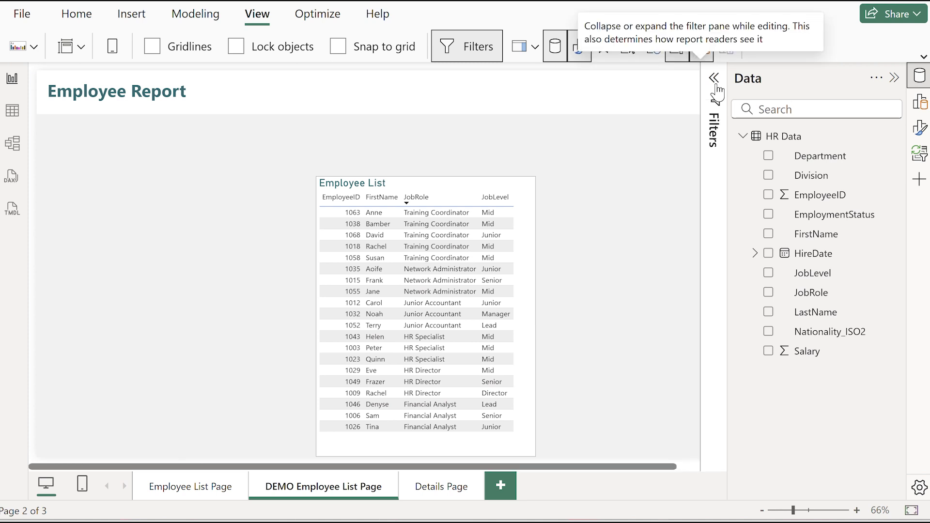
click(713, 78)
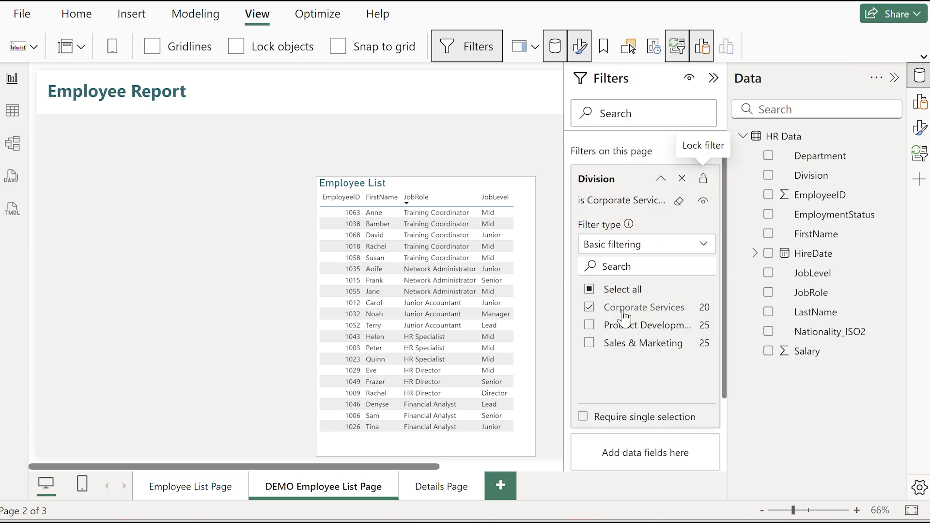
click(590, 290)
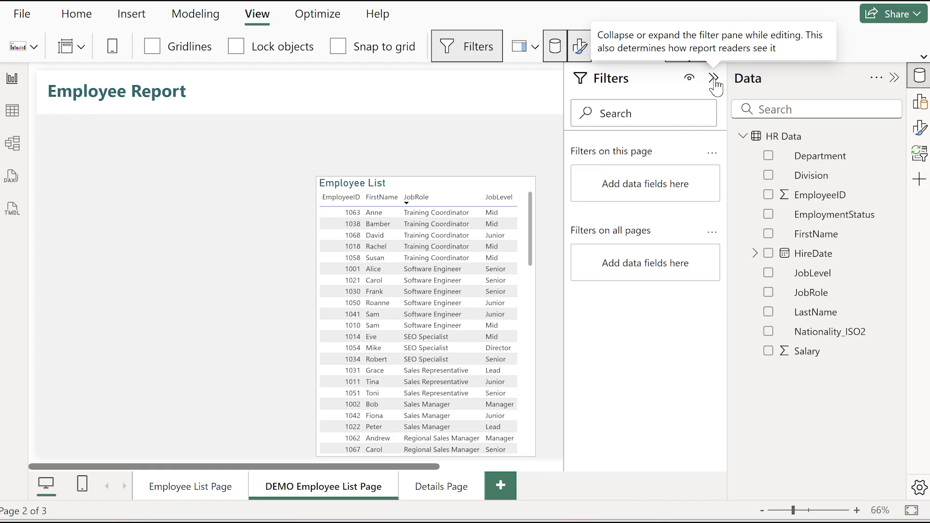
click(714, 79)
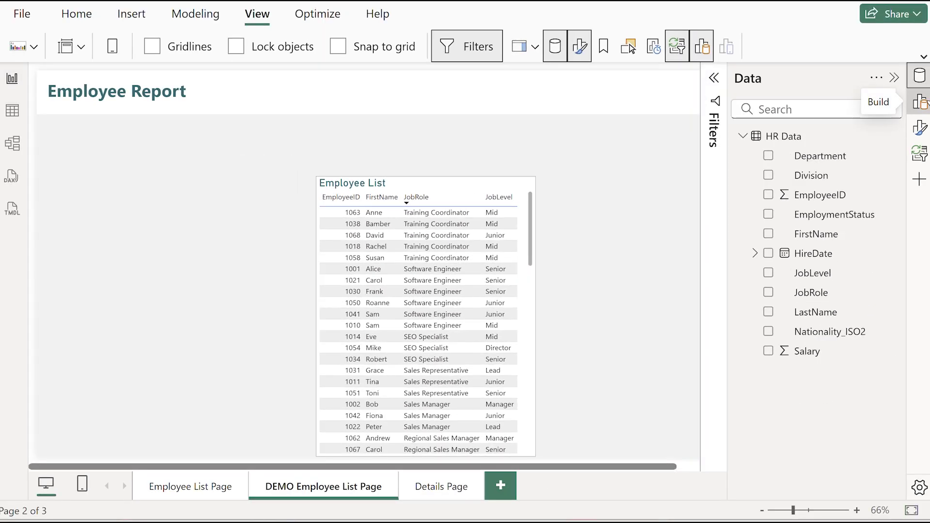
- Add a new slicer visual to the page using the Division field
click(919, 102)
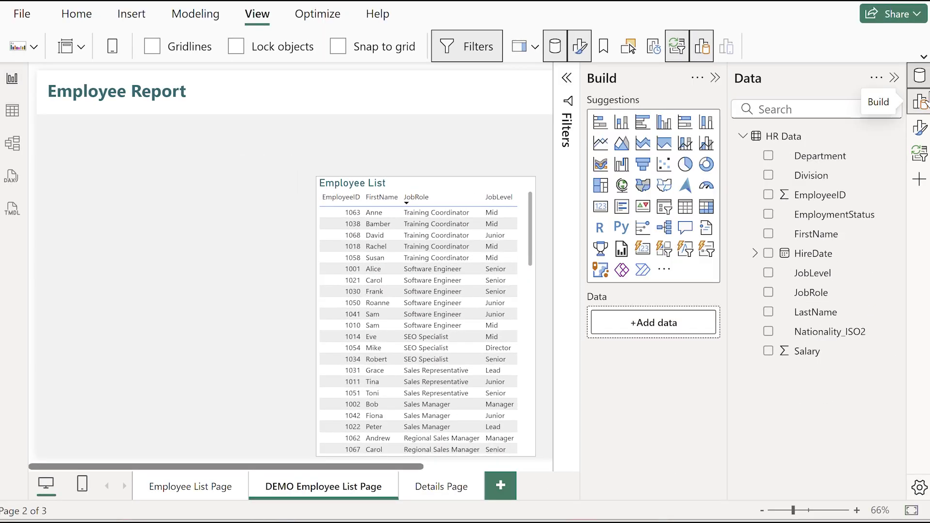
click(664, 207)
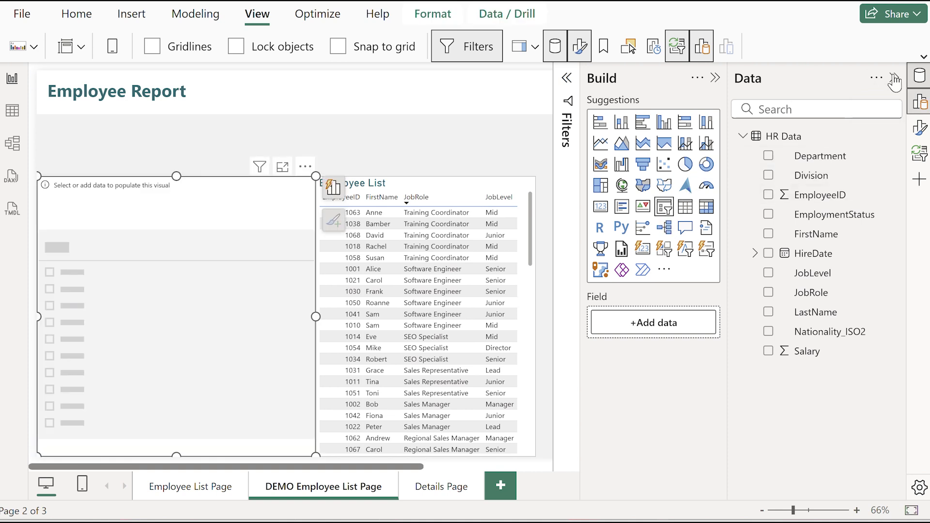
click(714, 78)
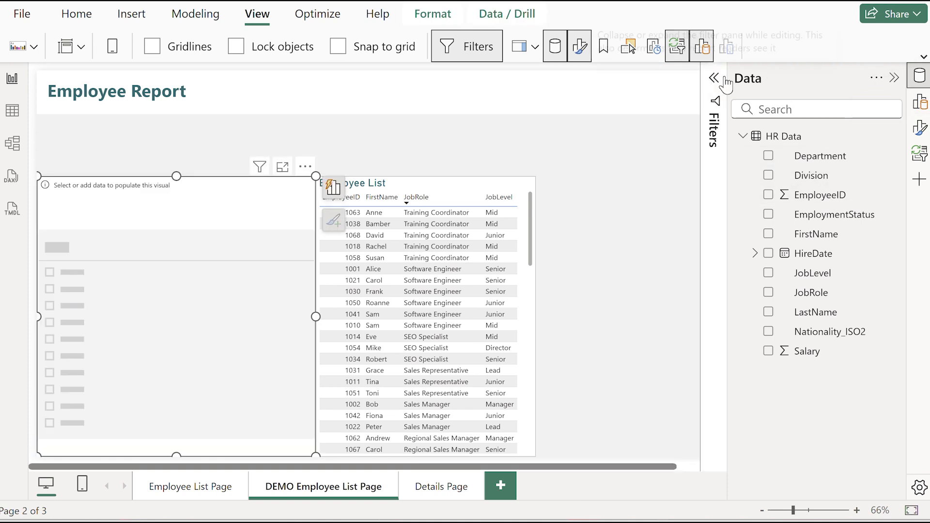
click(895, 78)
click(409, 188)
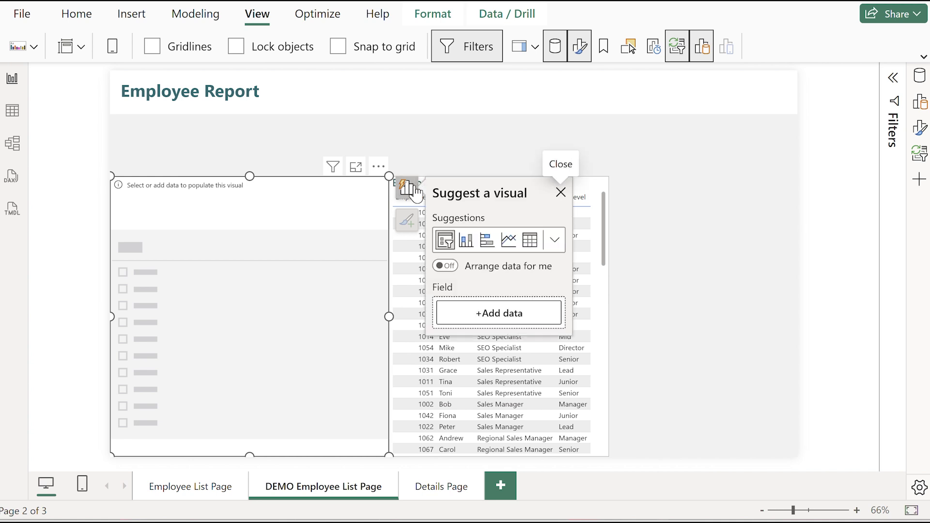
click(479, 314)
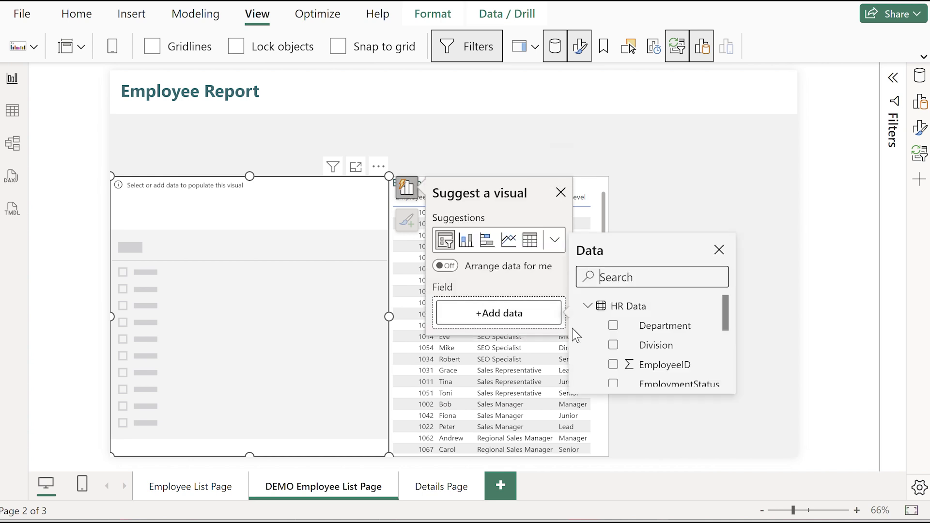
click(613, 345)
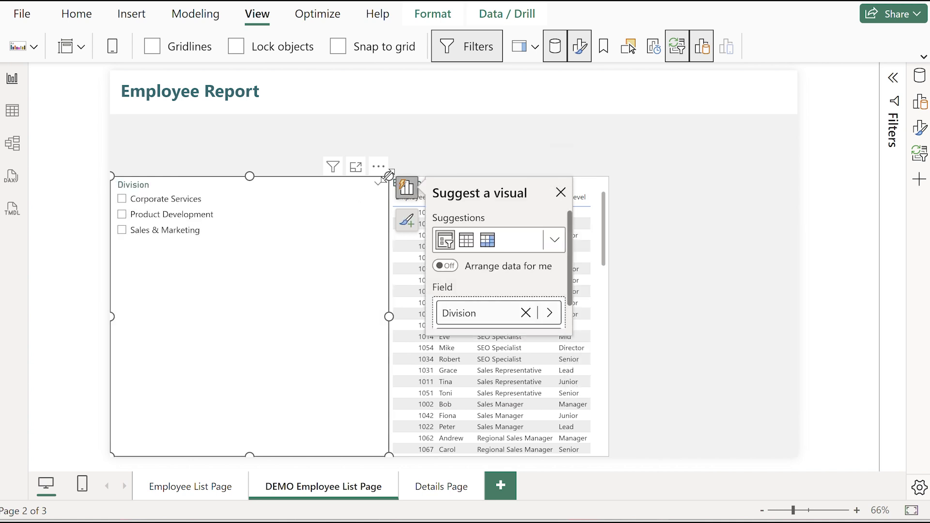
- Resize the Division slicer beside the Employee List and try its Corporate Services, Product Development and Sales & Marketing options
drag(391, 177, 741, 180)
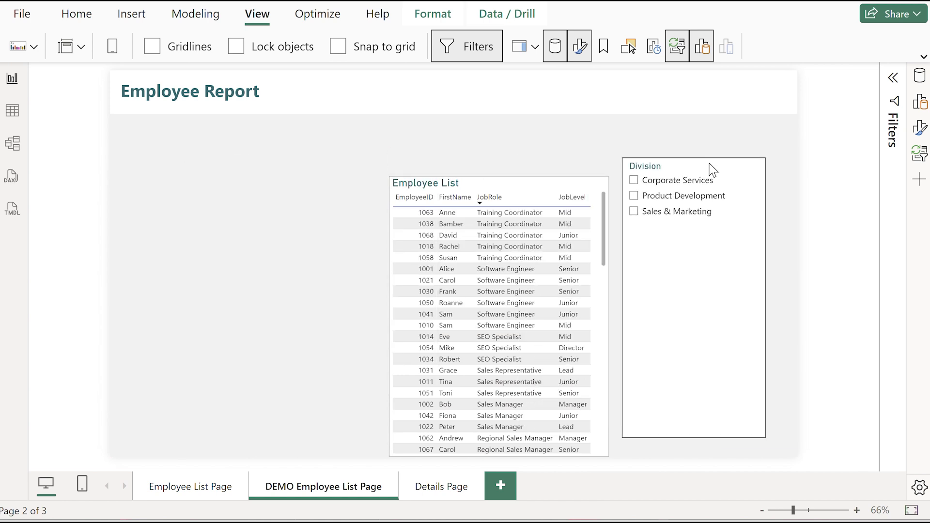
click(630, 199)
click(612, 144)
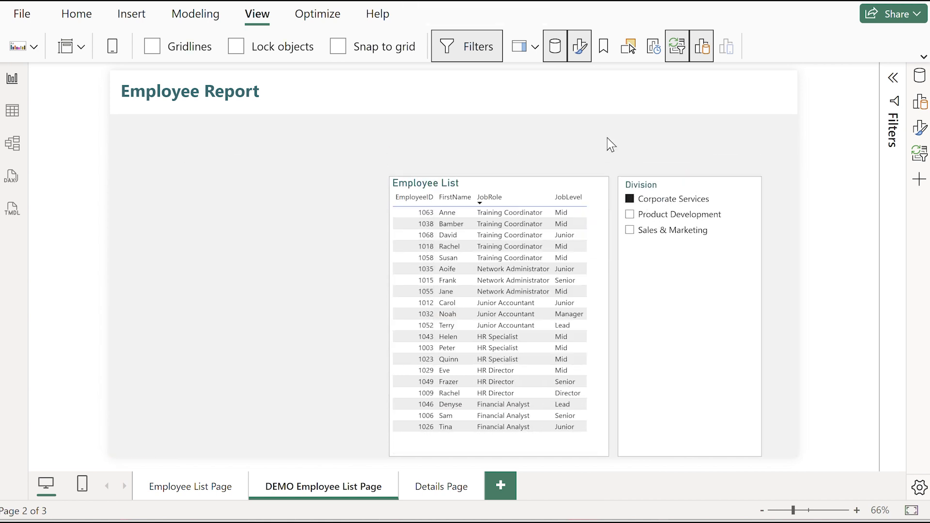
click(670, 215)
click(678, 231)
click(685, 217)
- Reselect Corporate Services in the Division slicer and deselect the slicer
click(673, 199)
click(691, 143)
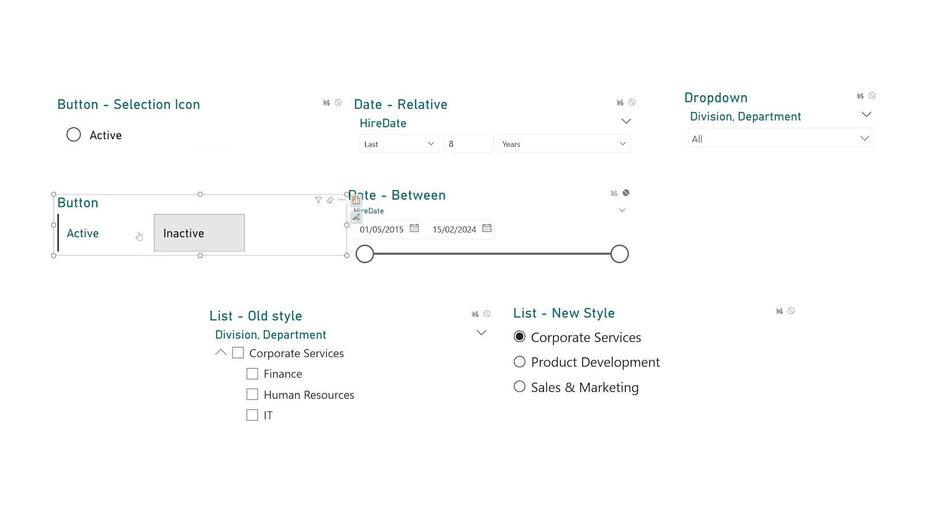
click(139, 236)
- Try the Button and list slicers, then move the Date - Between start to 13/06/2016
click(461, 330)
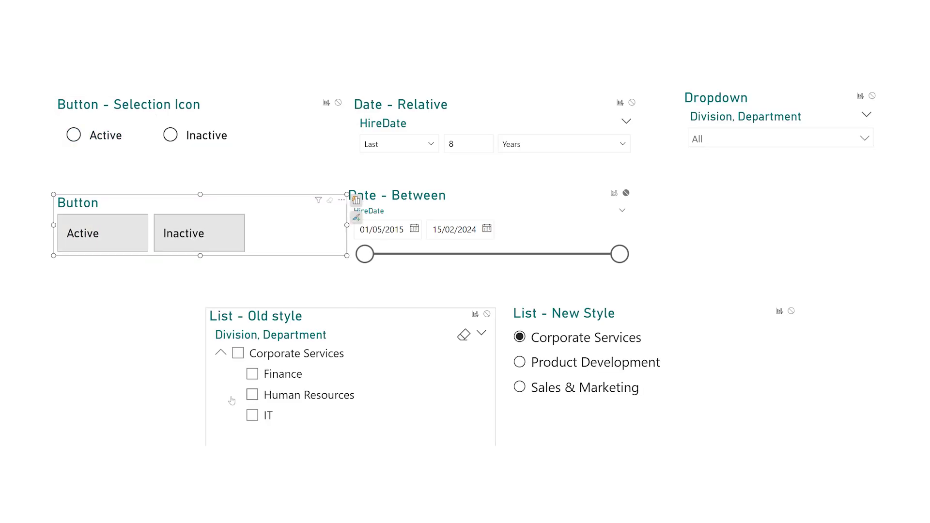
click(520, 362)
click(520, 363)
drag(365, 253, 527, 254)
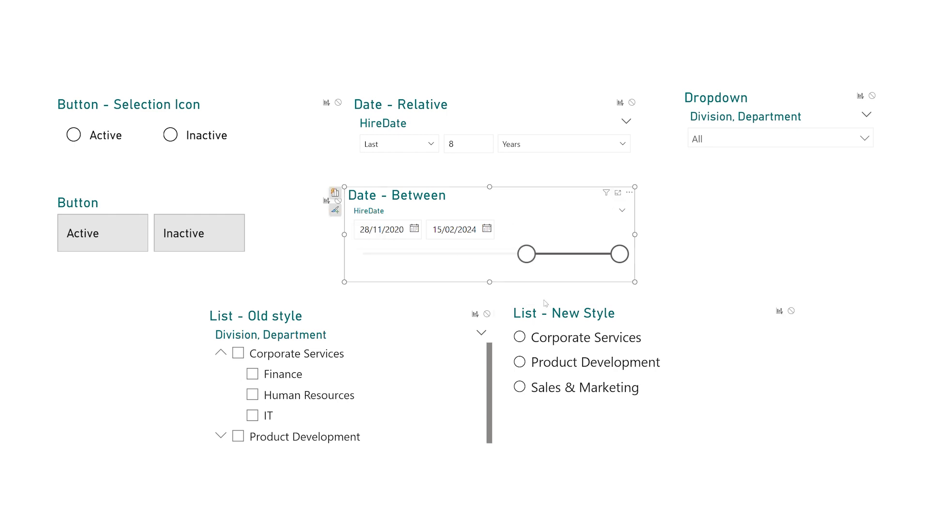
- Change the Date - Relative slicer's unit from years to months and open the Dropdown slicer
click(572, 144)
click(552, 258)
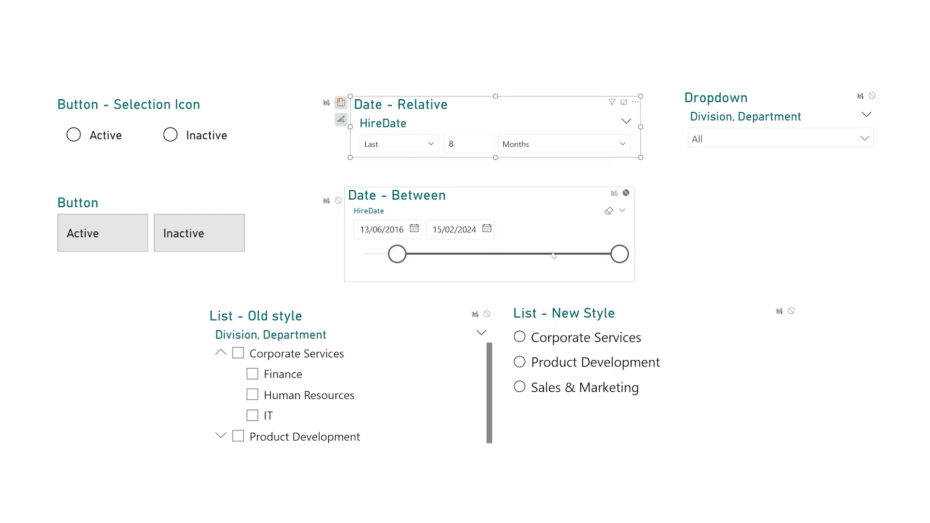
click(720, 147)
click(818, 144)
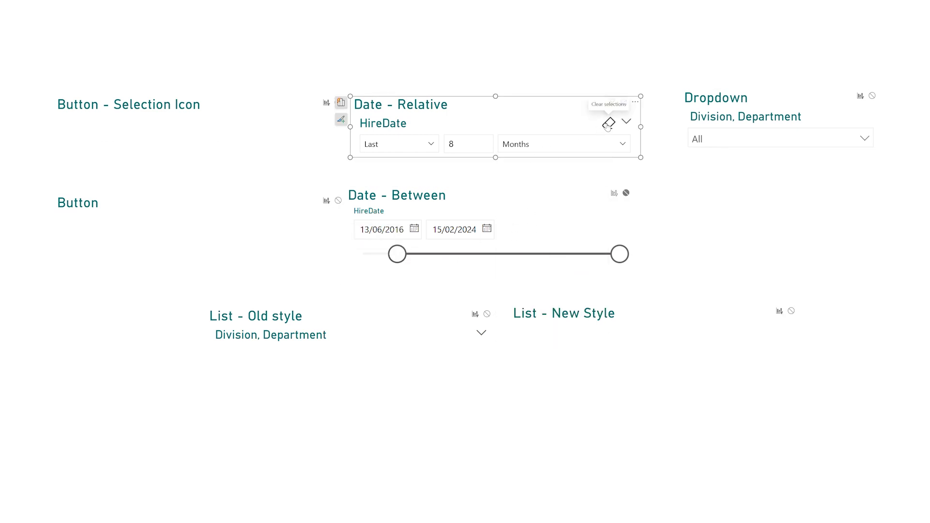
click(818, 144)
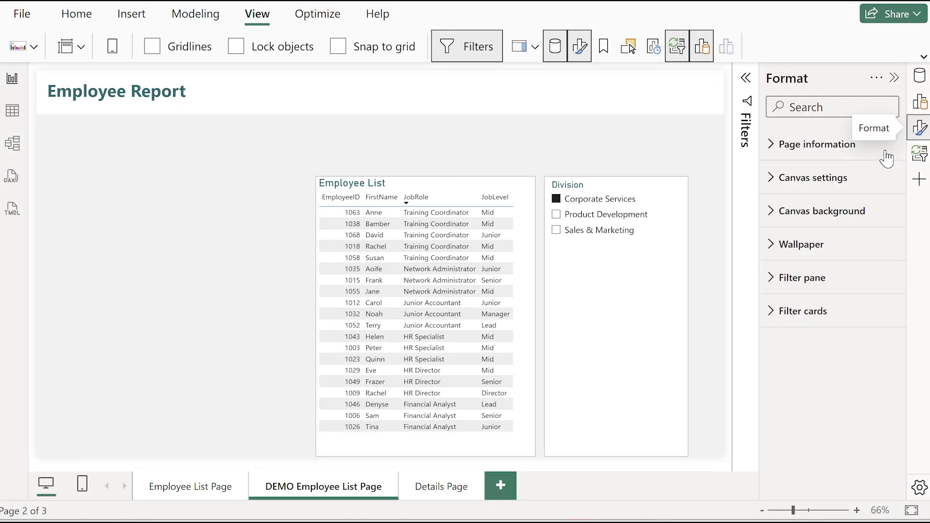
- Change the Division slicer's style to Dropdown
click(615, 304)
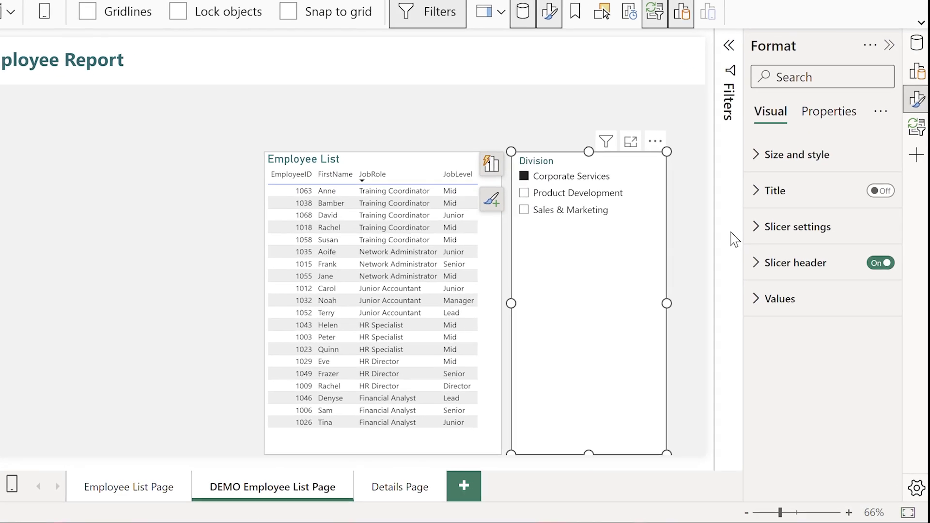
click(765, 227)
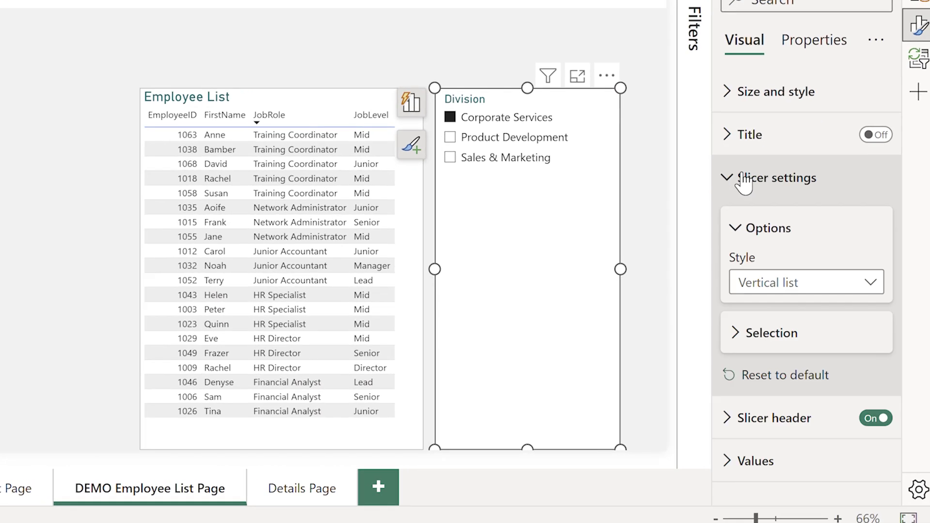
click(869, 316)
click(819, 358)
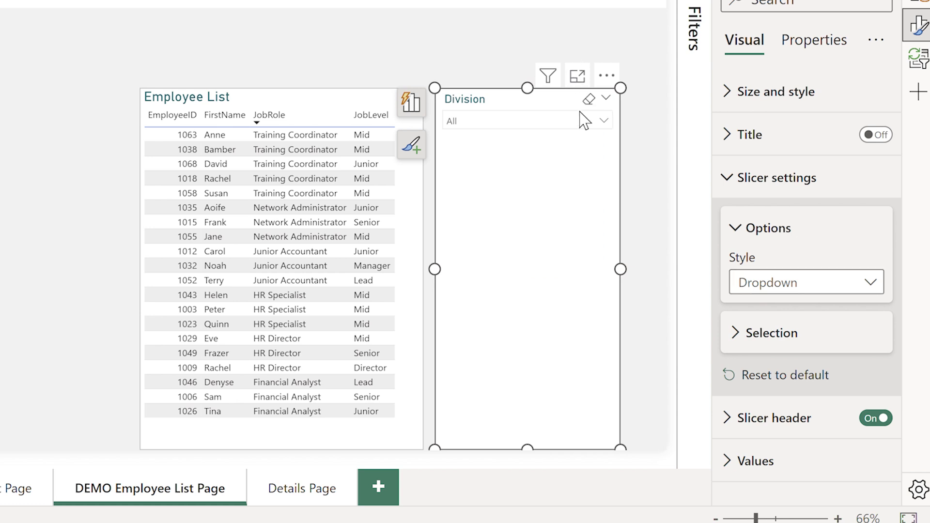
- Use the Division dropdown to filter the Employee List to Product Development
click(605, 125)
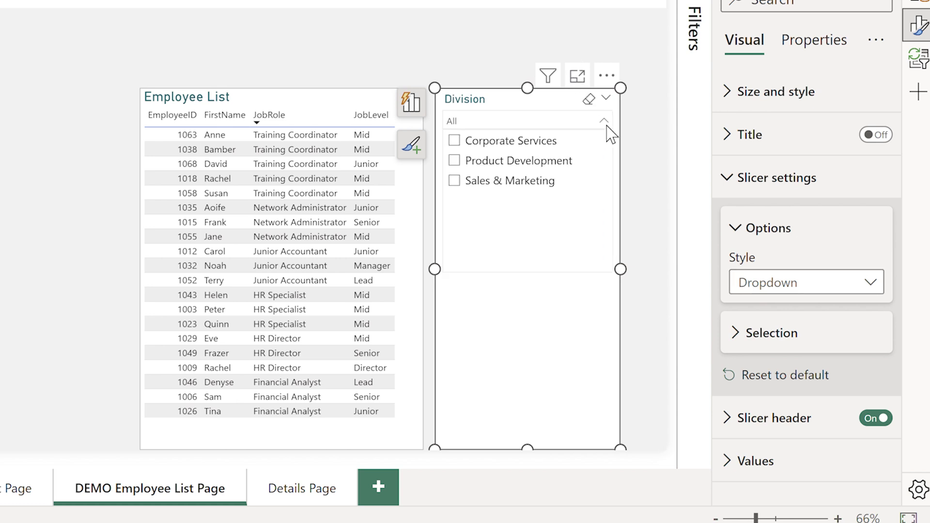
click(606, 121)
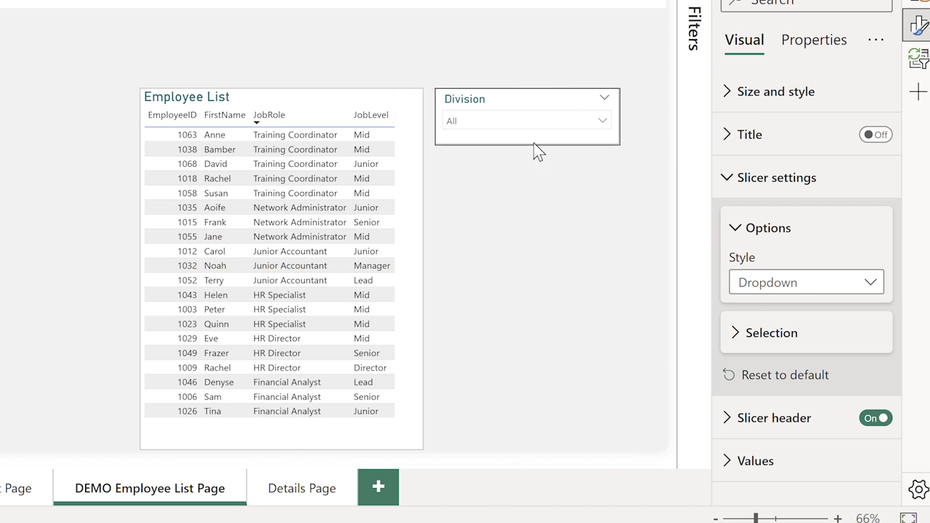
click(534, 143)
click(605, 121)
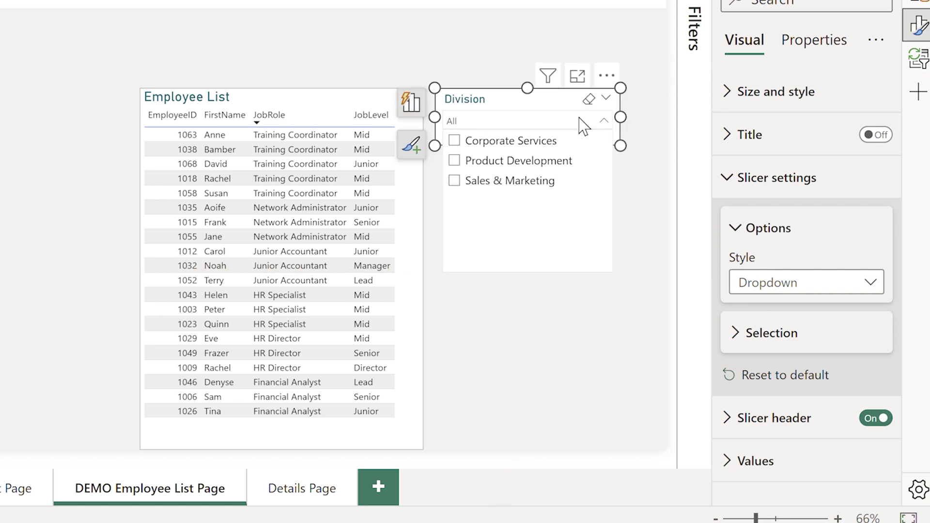
click(542, 141)
click(533, 317)
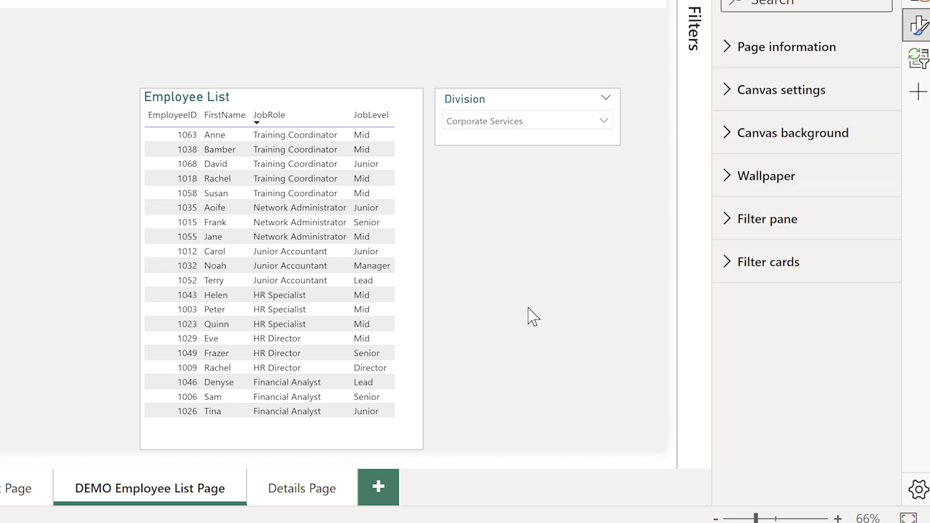
click(531, 124)
click(507, 160)
click(509, 363)
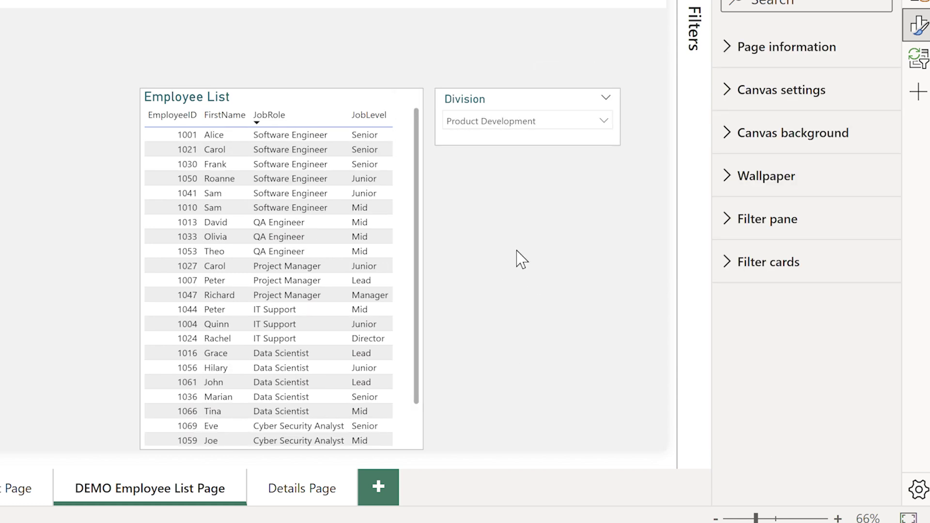
mouse_move(520, 151)
click(526, 104)
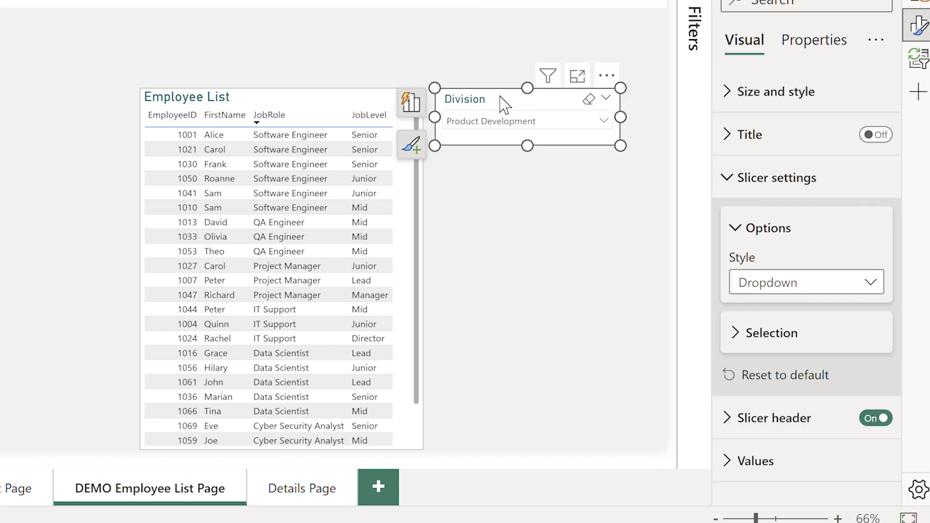
- Add Department as a second level under Division in the slicer
click(411, 102)
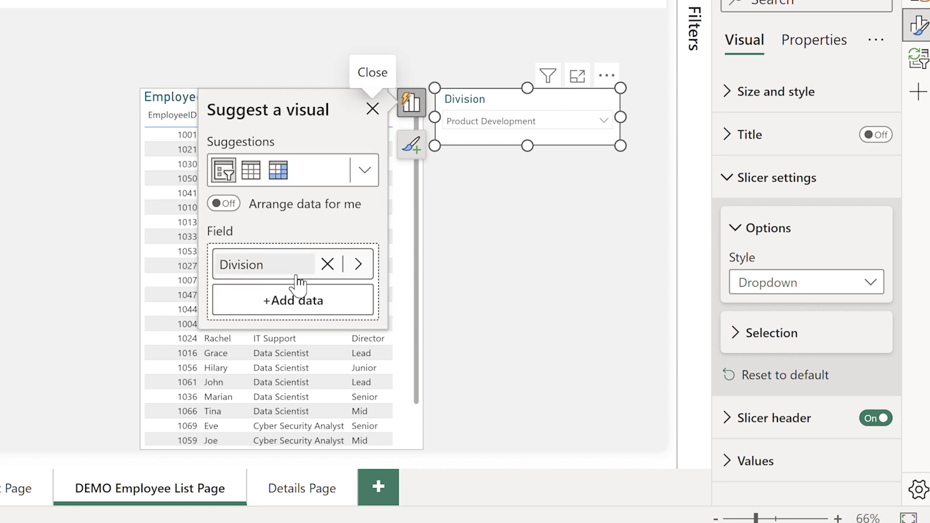
click(297, 285)
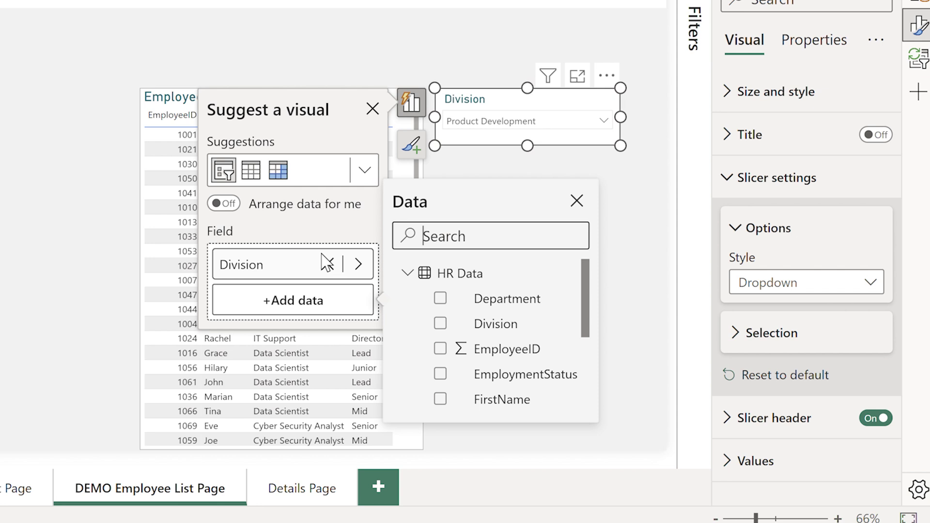
click(439, 300)
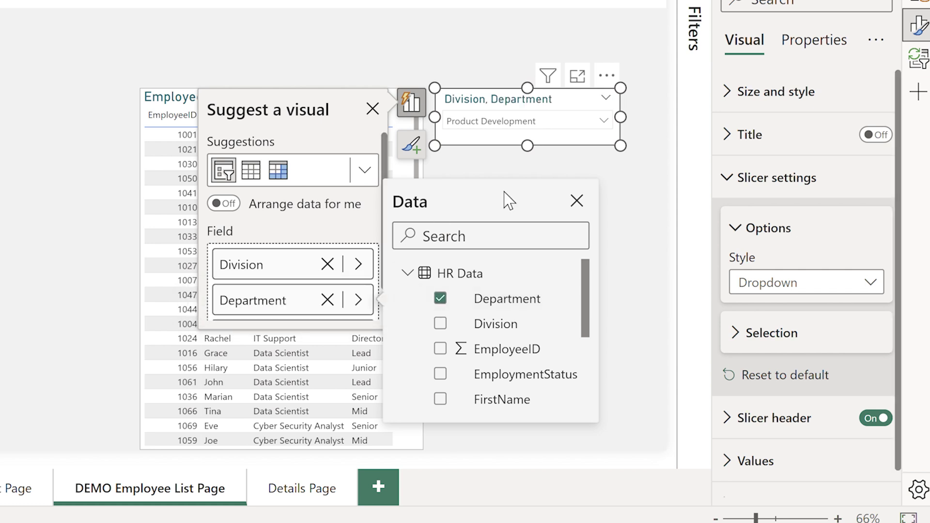
click(590, 168)
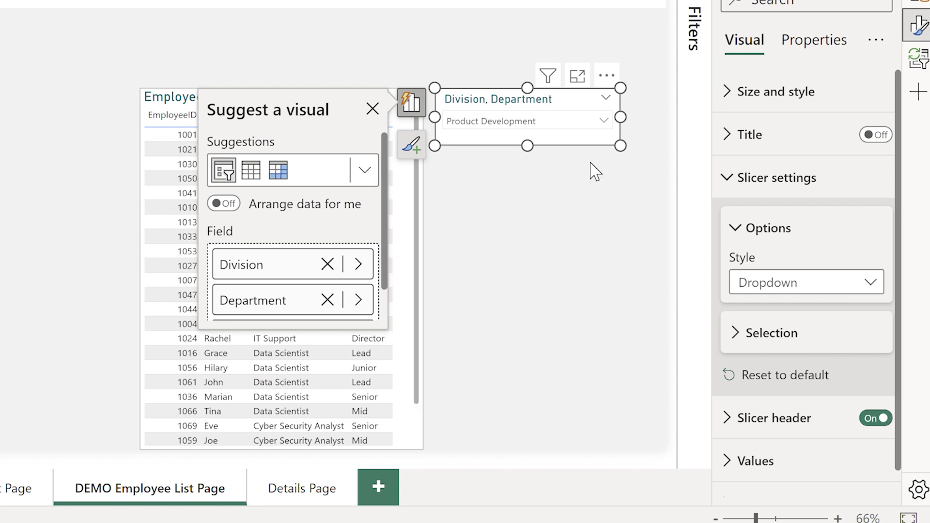
- Expand Sales & Marketing and untick Sales and Marketing, leaving only Customer Success
click(604, 121)
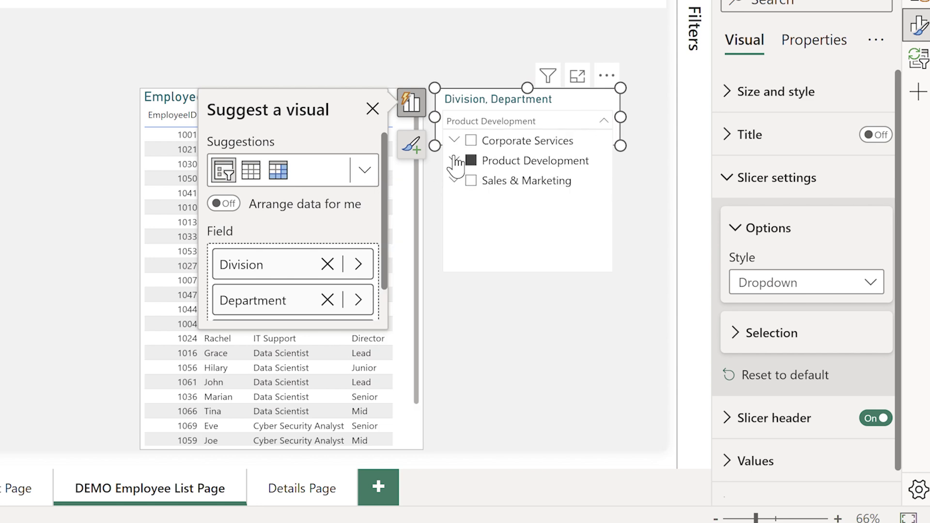
click(454, 160)
click(454, 160)
click(456, 180)
click(455, 181)
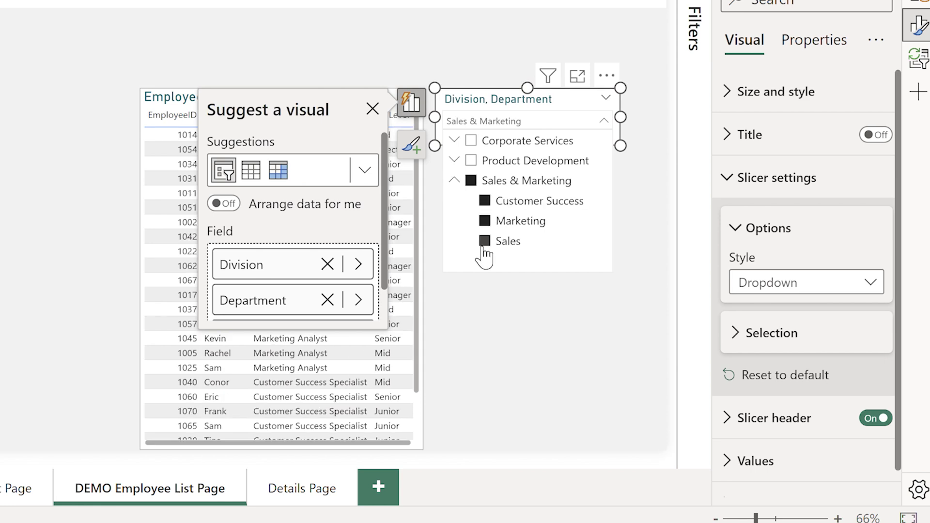
click(485, 241)
click(484, 221)
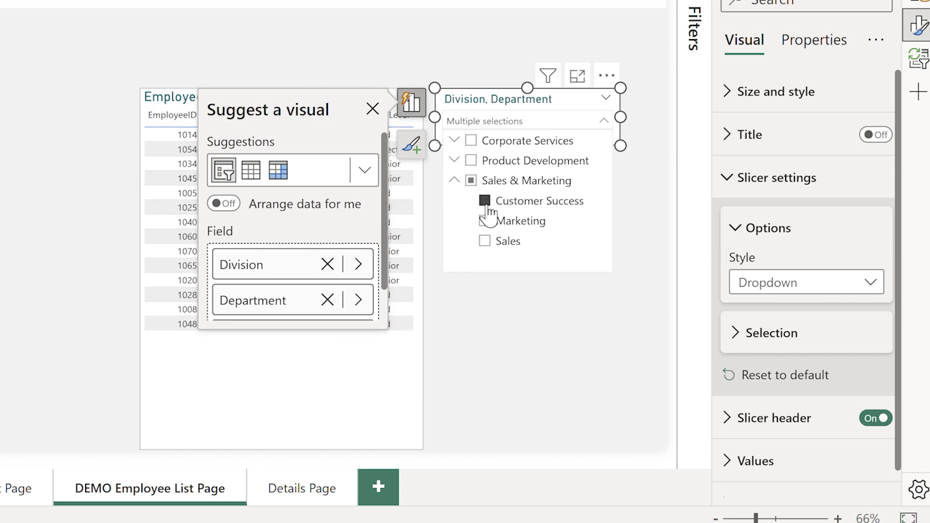
click(632, 250)
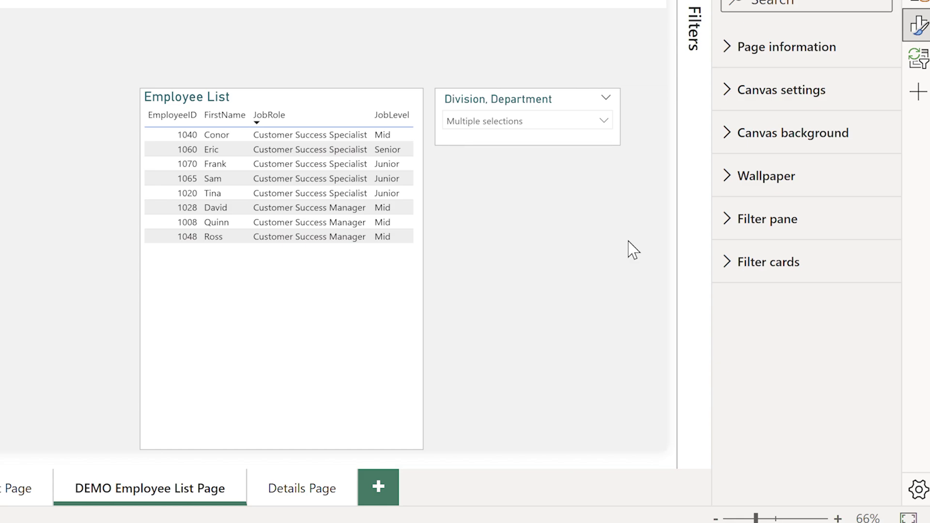
- Place a new slicer below the Division slicer and give it the FirstName field
click(607, 121)
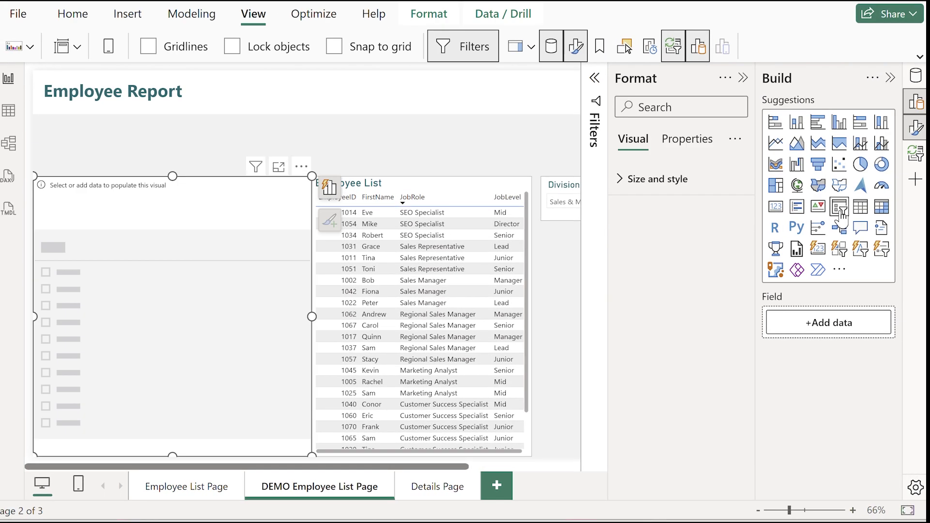
drag(73, 189, 554, 246)
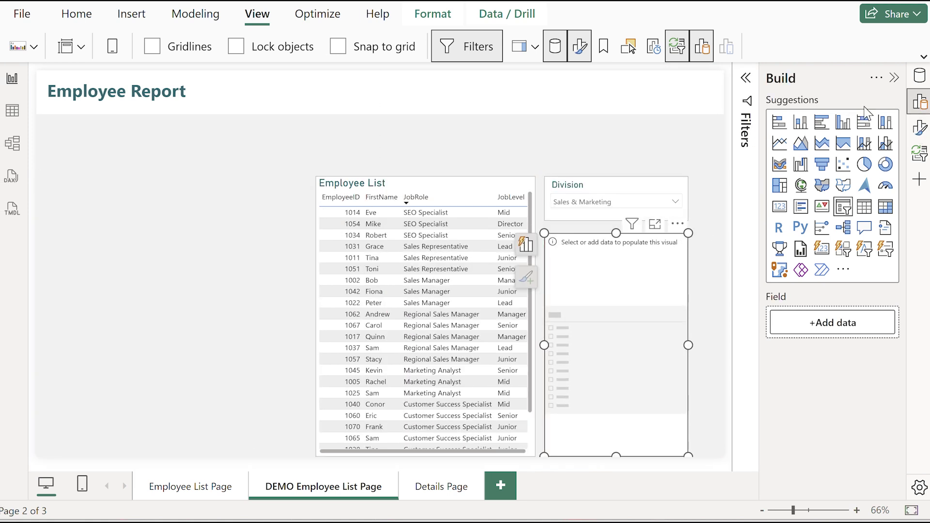
click(527, 247)
scroll(535, 322, down, 3)
click(535, 324)
scroll(668, 306, up, 2)
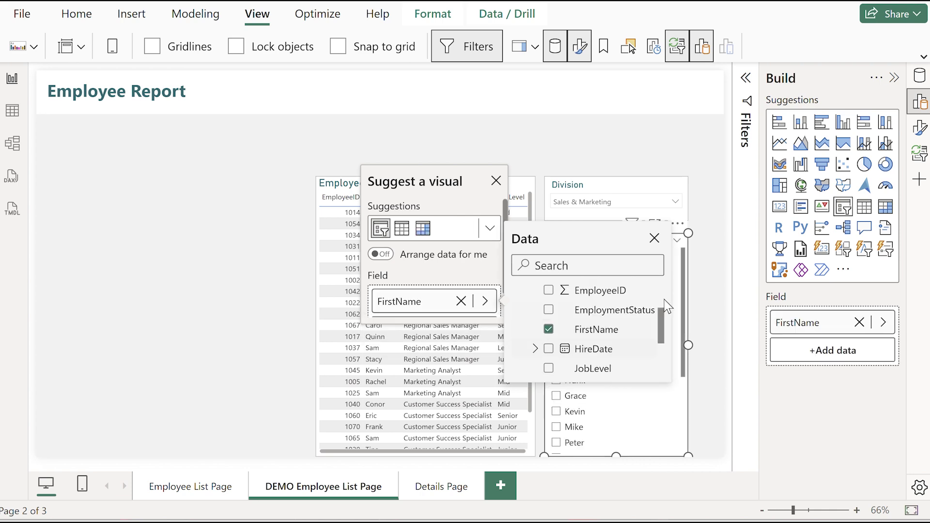
- Make the FirstName slicer a compact Dropdown style slicer
click(920, 127)
click(663, 246)
click(686, 327)
click(640, 386)
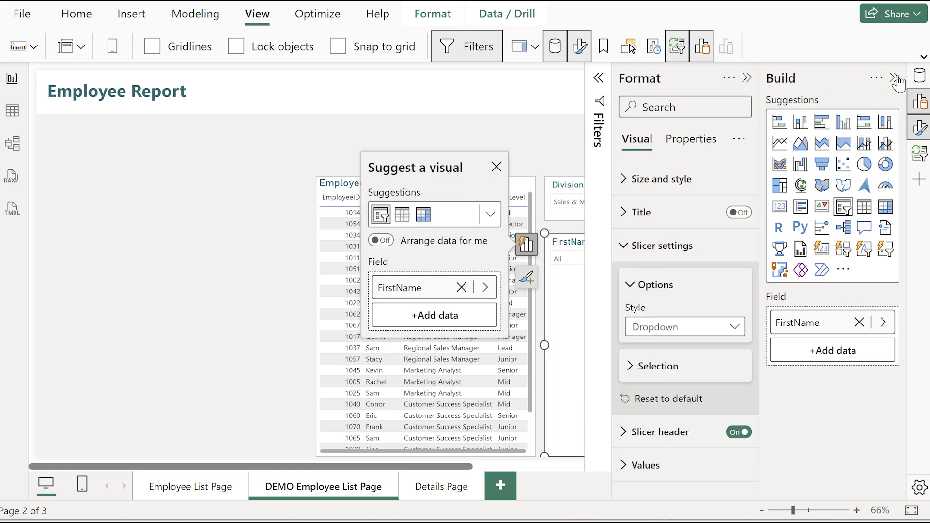
click(895, 78)
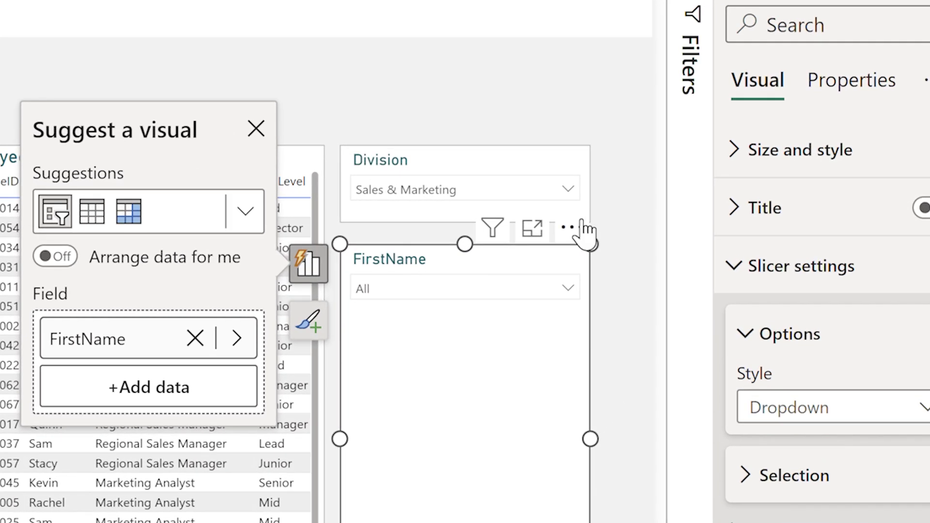
click(675, 224)
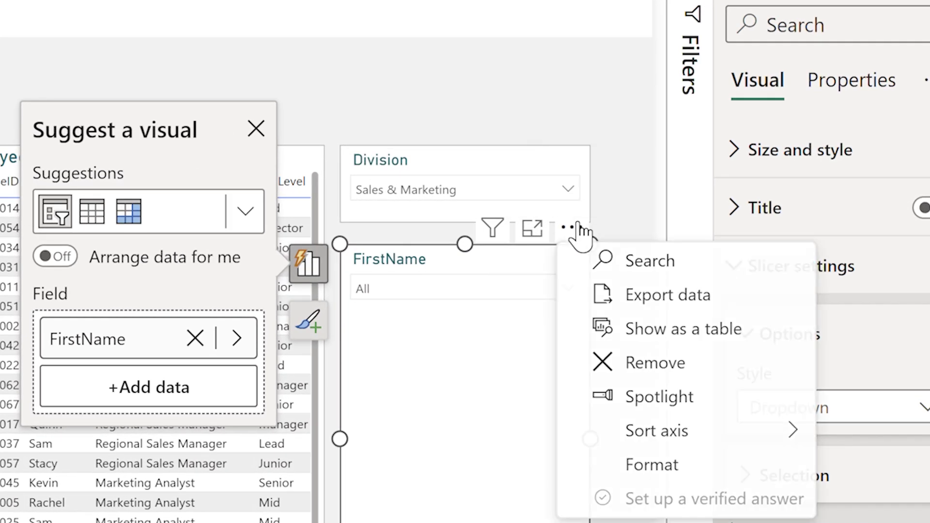
click(623, 266)
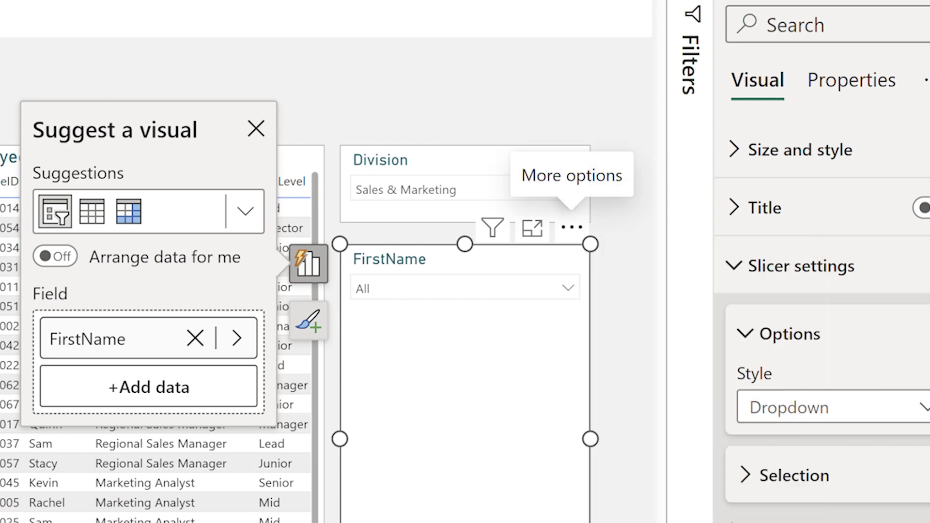
drag(492, 522, 499, 320)
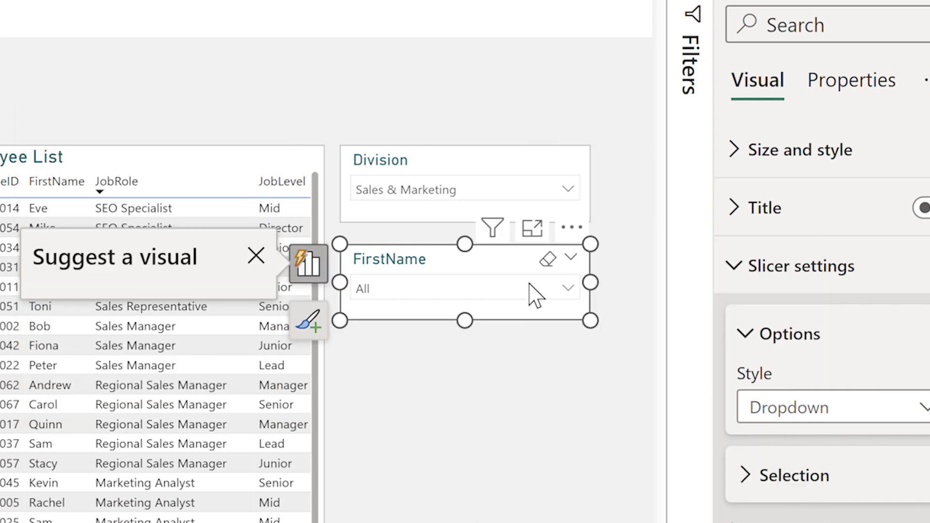
- Search the first-name list and tick one employee to filter the Employee List to them
click(561, 286)
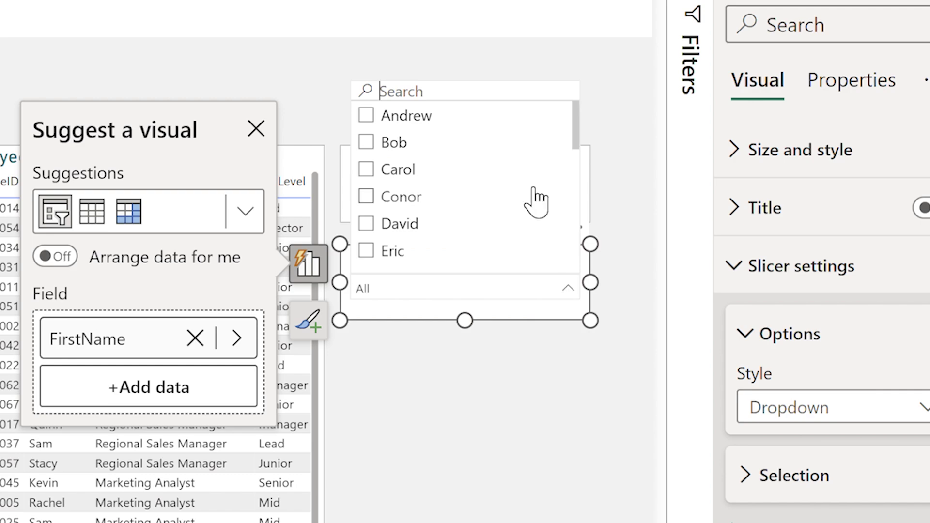
text(Anne)
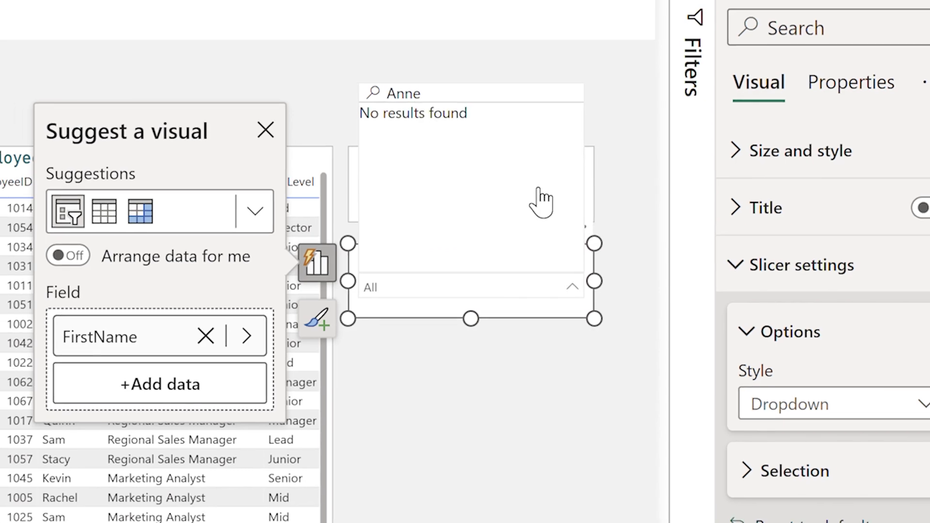
key(BackSpace)
key(BackSpace)
key(BackSpace)
key(BackSpace)
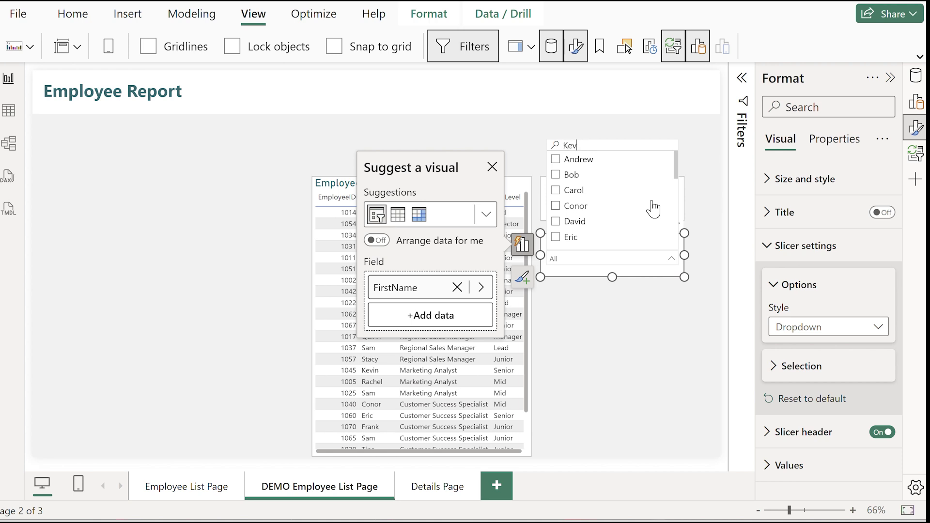
text(Kevin)
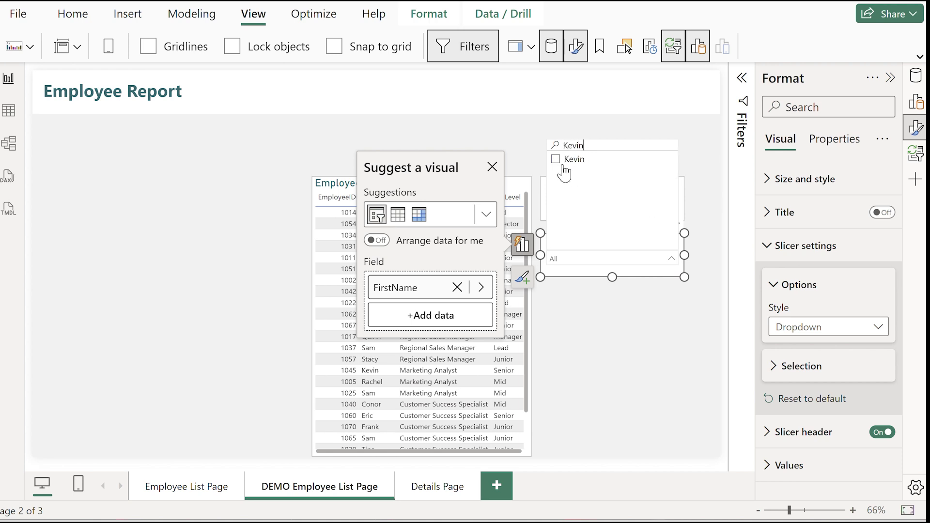
click(594, 364)
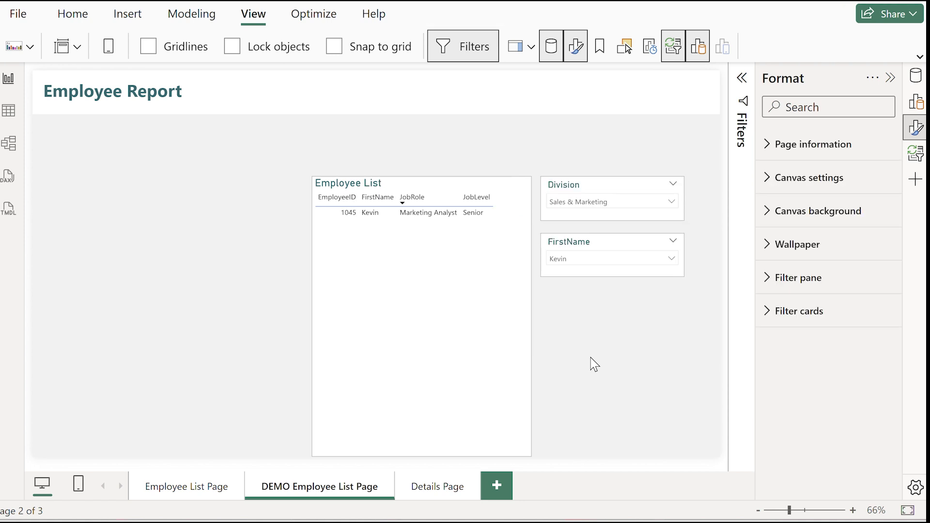
- Review the FirstName slicer's dropdown list of names
click(670, 259)
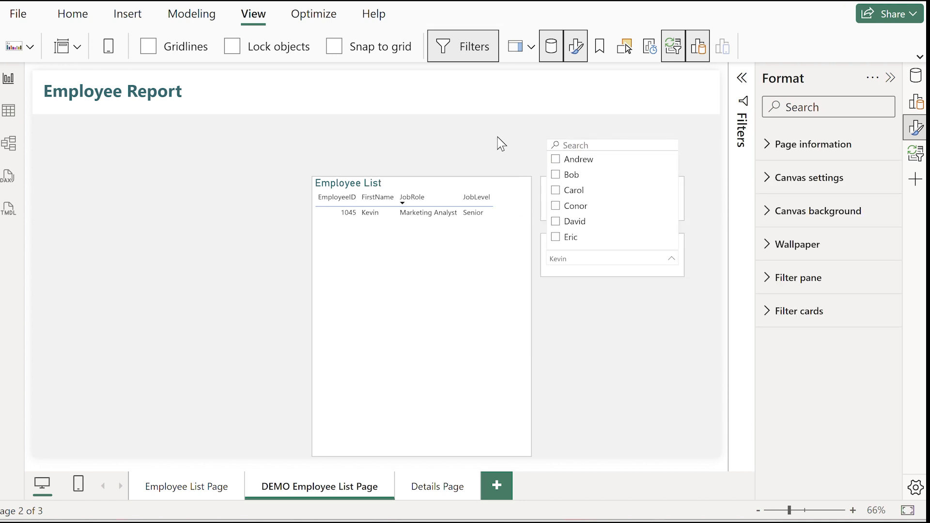
click(705, 194)
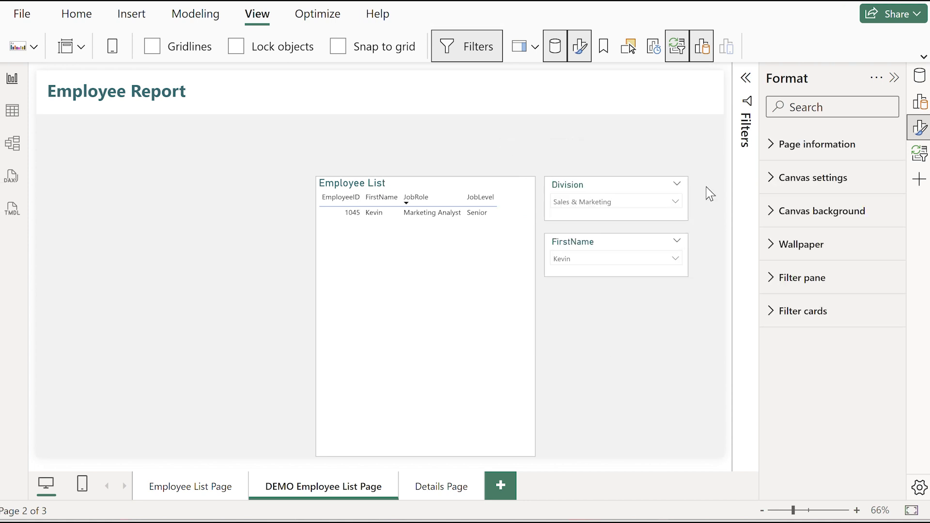
click(686, 276)
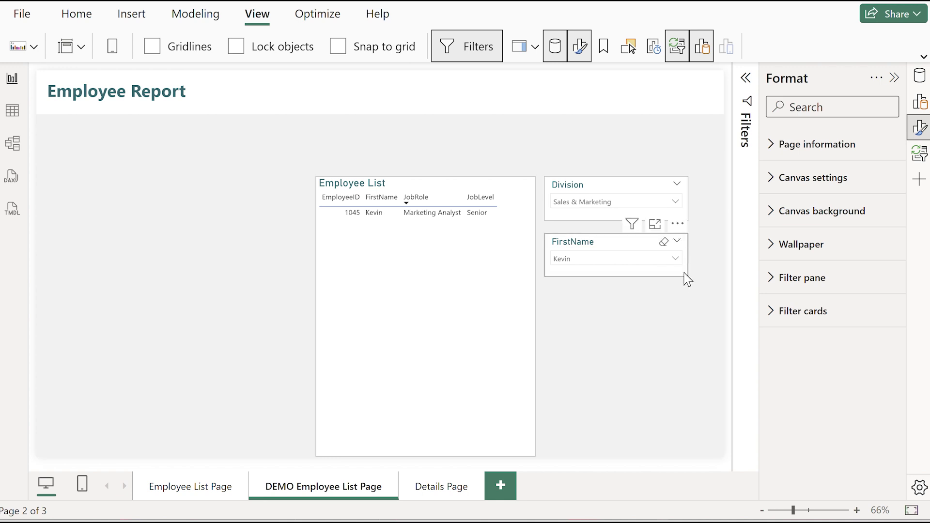
click(676, 261)
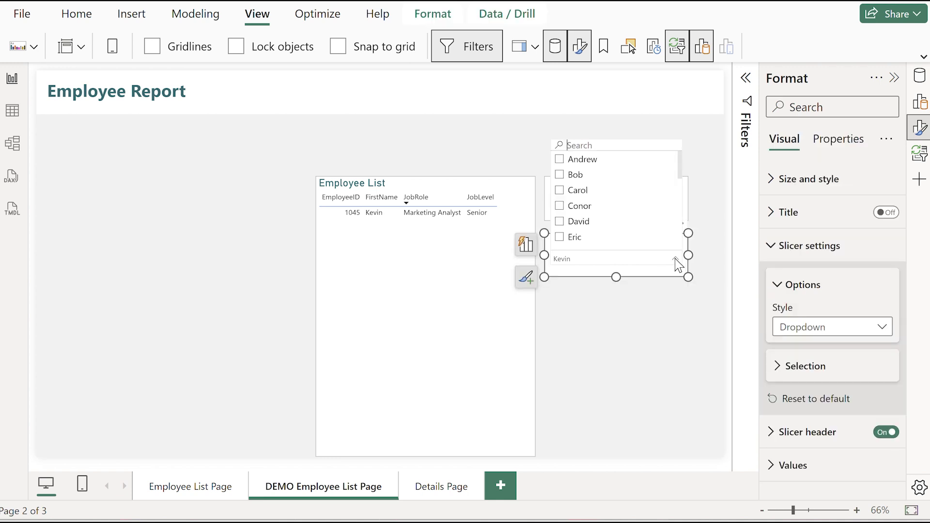
scroll(595, 182, down, 3)
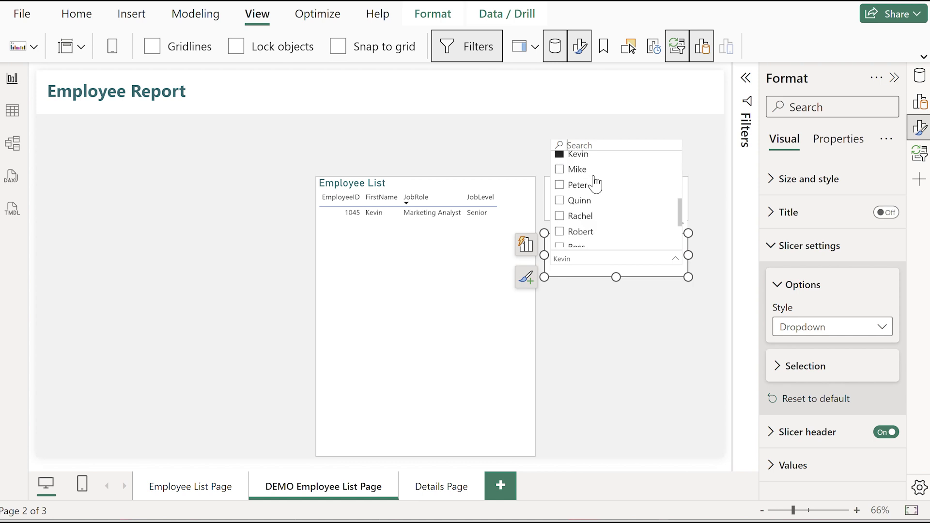
scroll(596, 183, up, 3)
click(678, 308)
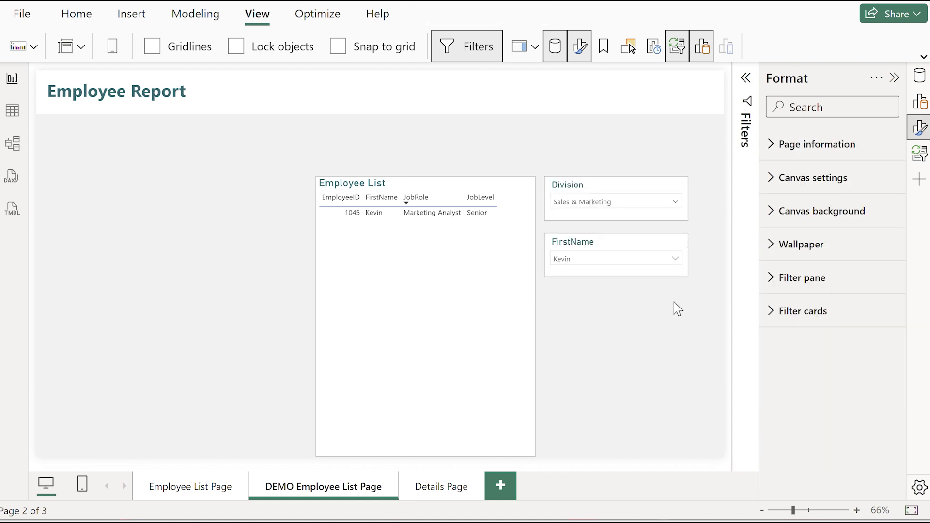
- Turn on Show "Select all" in the slicer's Selection settings and select all names
click(678, 271)
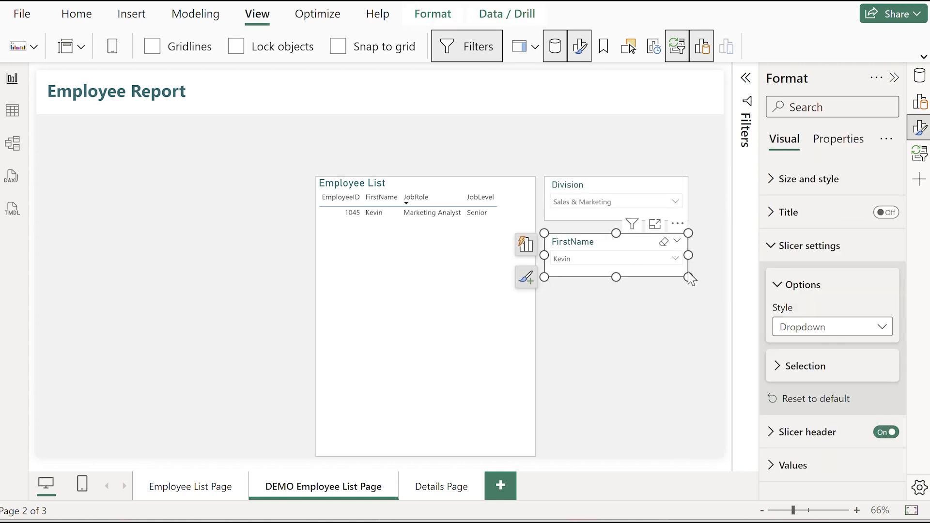
click(780, 286)
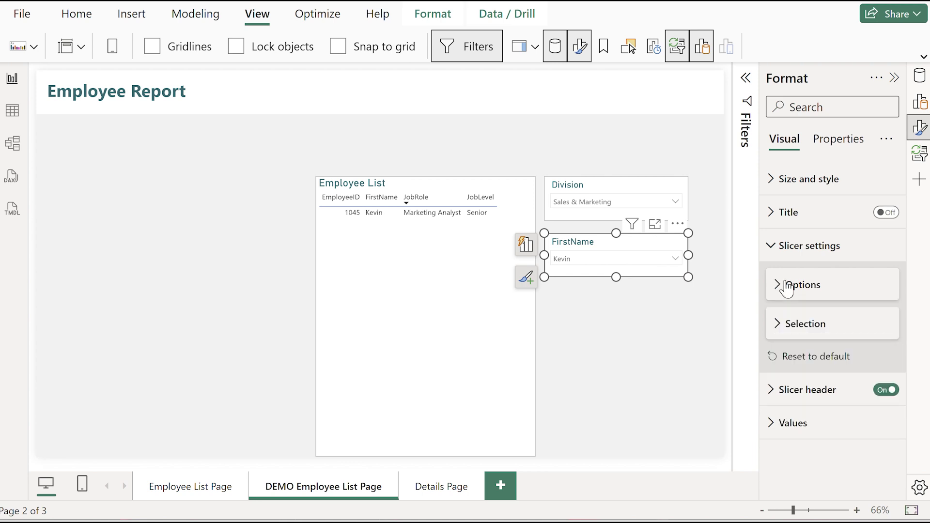
click(778, 324)
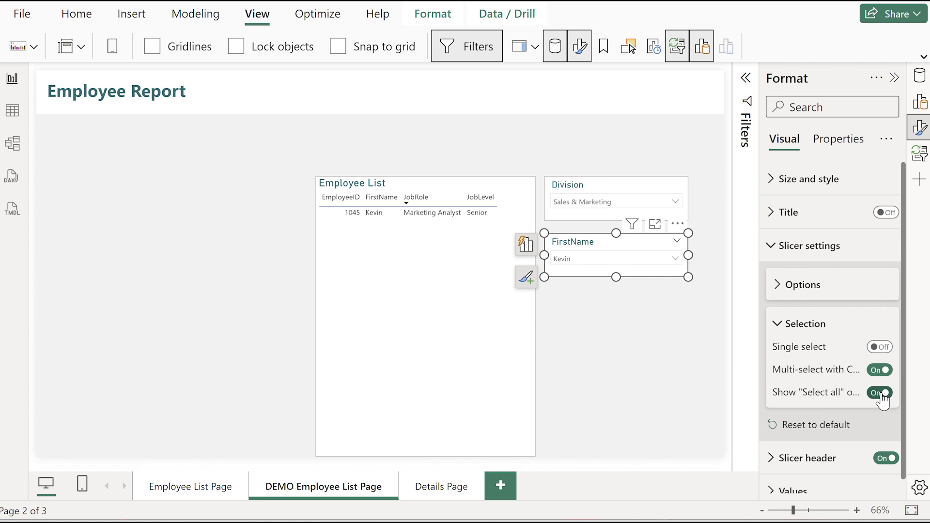
click(634, 317)
click(677, 264)
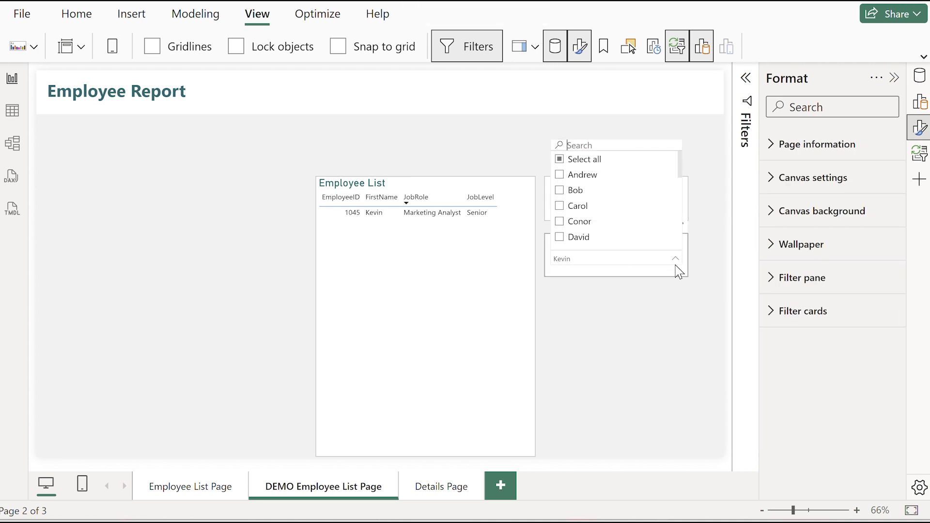
click(572, 161)
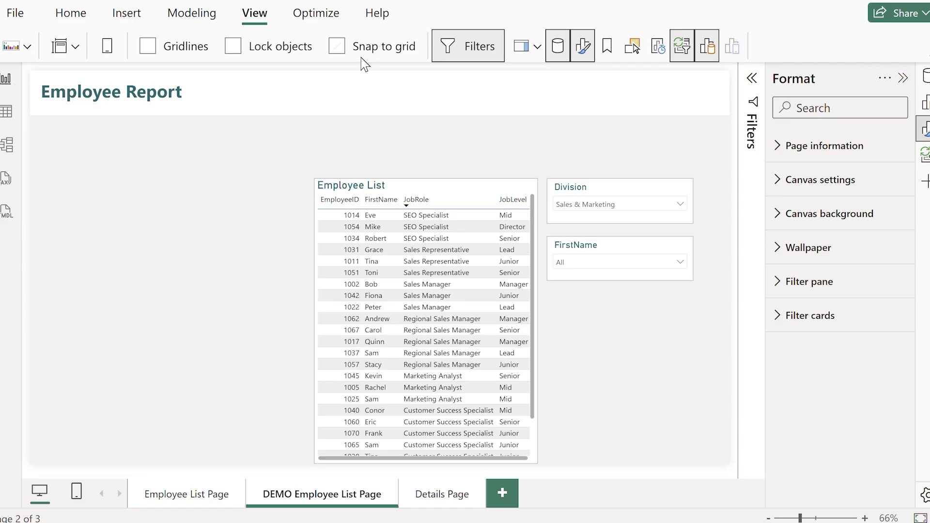
- Insert a new empty slicer, shaped short and wide, at the top of the page
click(923, 104)
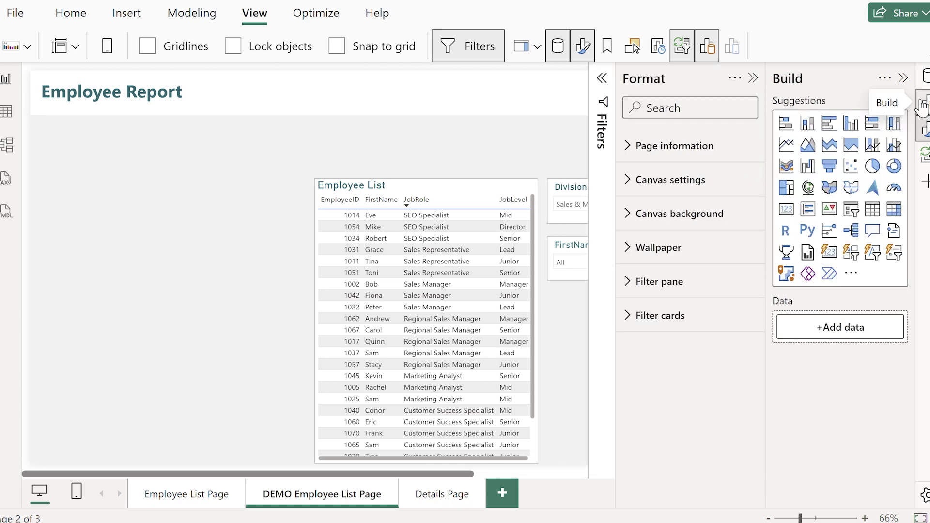
click(851, 210)
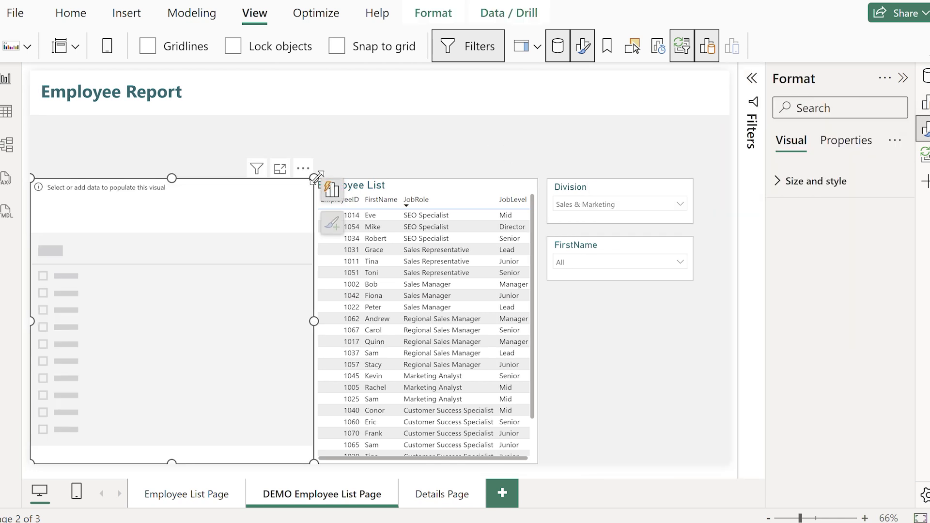
drag(316, 176, 436, 370)
drag(378, 432, 654, 187)
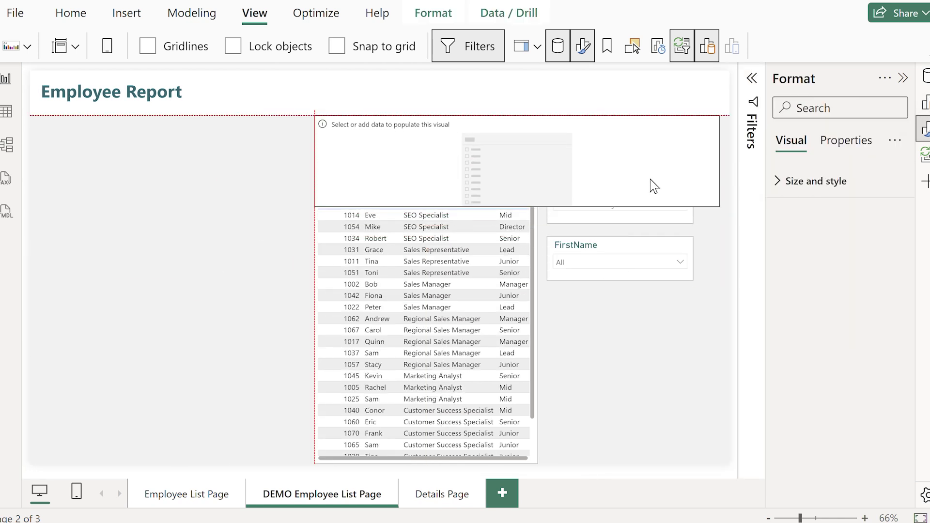
- Bind the slicer to HireDate and narrow it to sit above the Division slicer
click(295, 126)
click(224, 259)
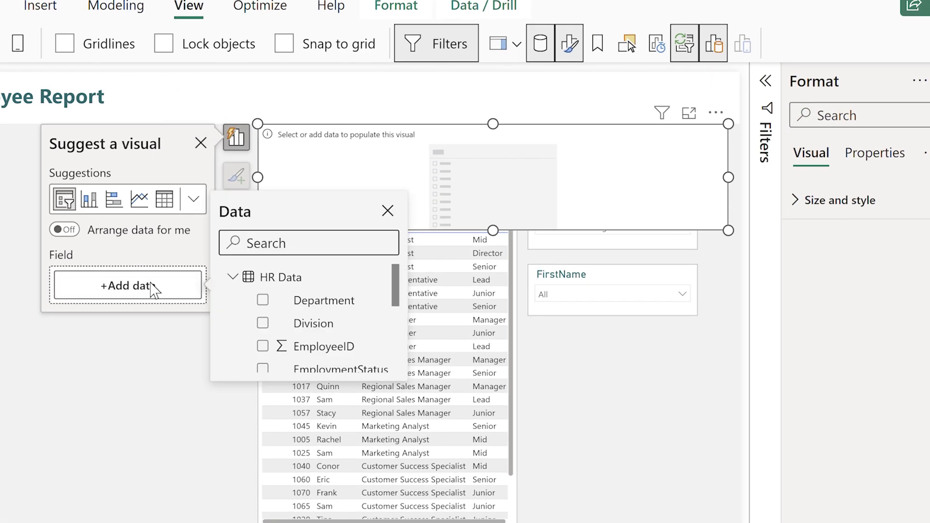
scroll(394, 305, down, 3)
click(262, 306)
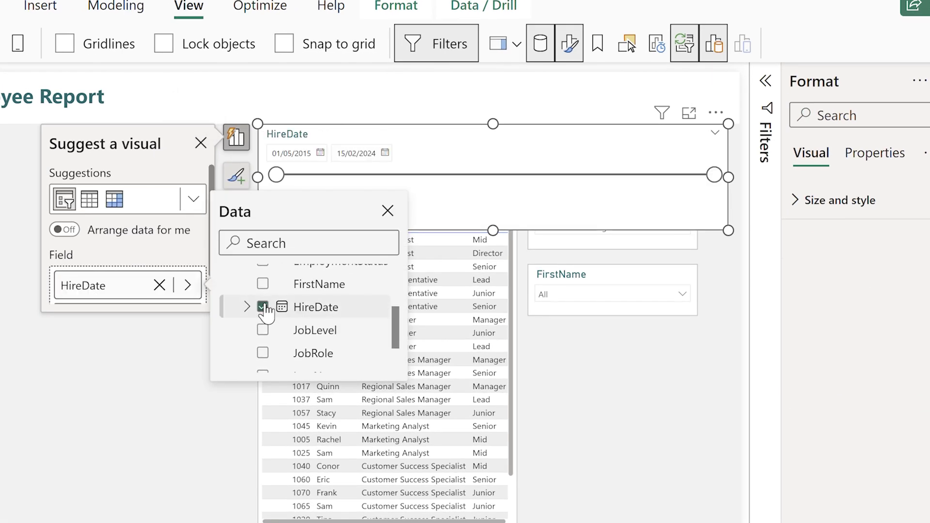
click(503, 208)
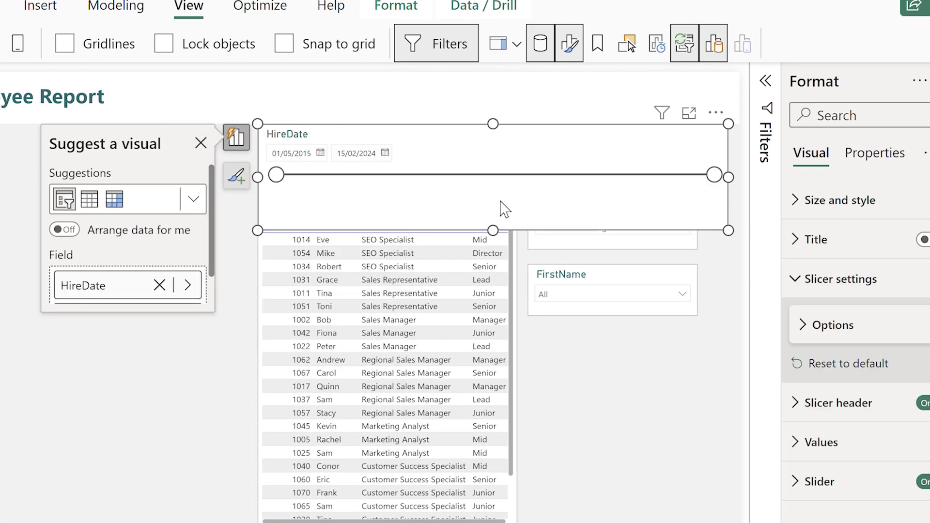
click(235, 278)
click(264, 170)
drag(257, 164, 703, 171)
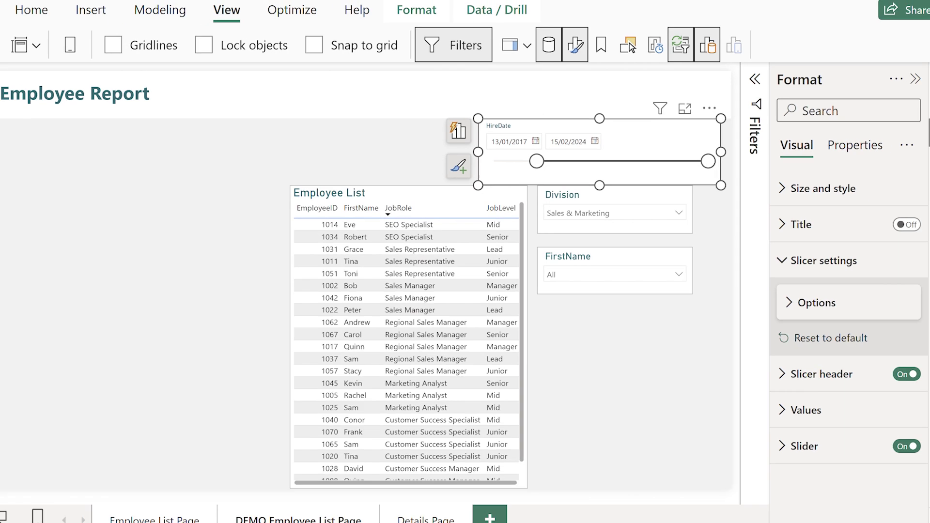
- Change the HireDate slicer style to Dropdown
click(794, 305)
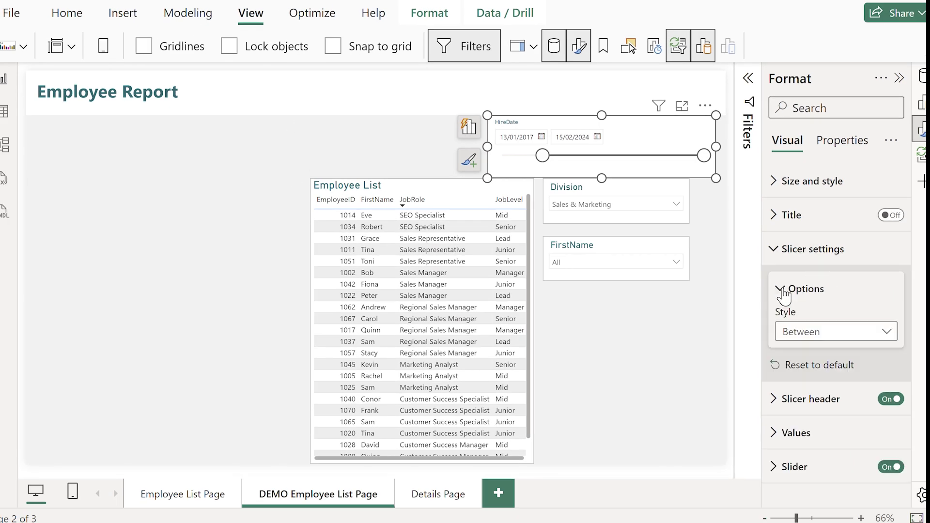
click(809, 333)
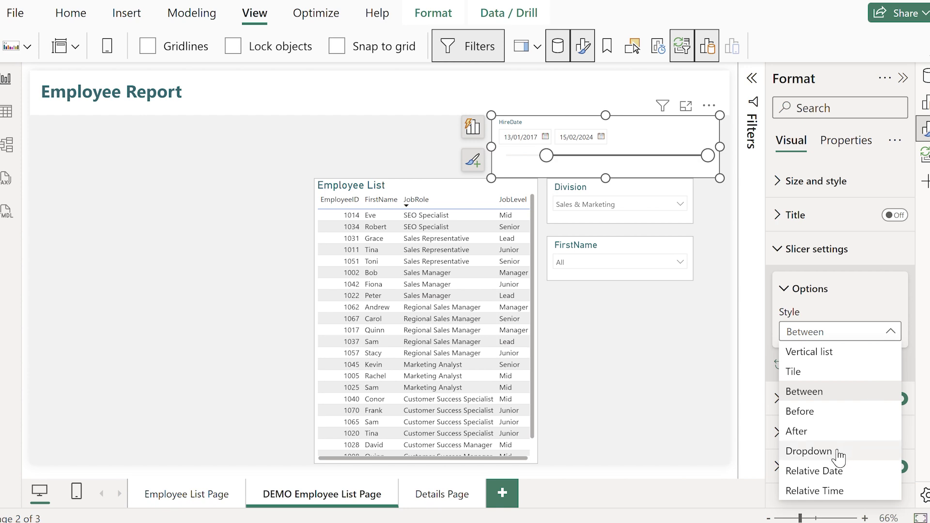
click(838, 454)
click(706, 144)
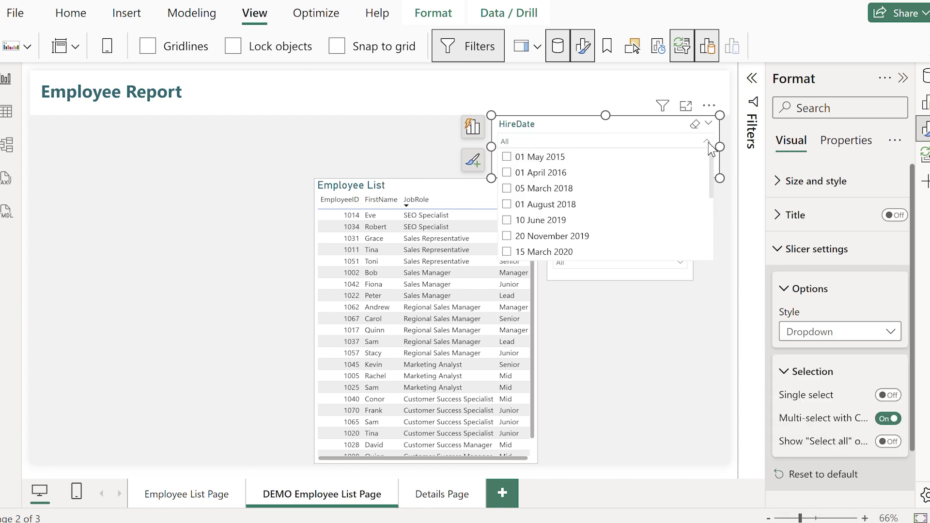
click(710, 144)
click(783, 249)
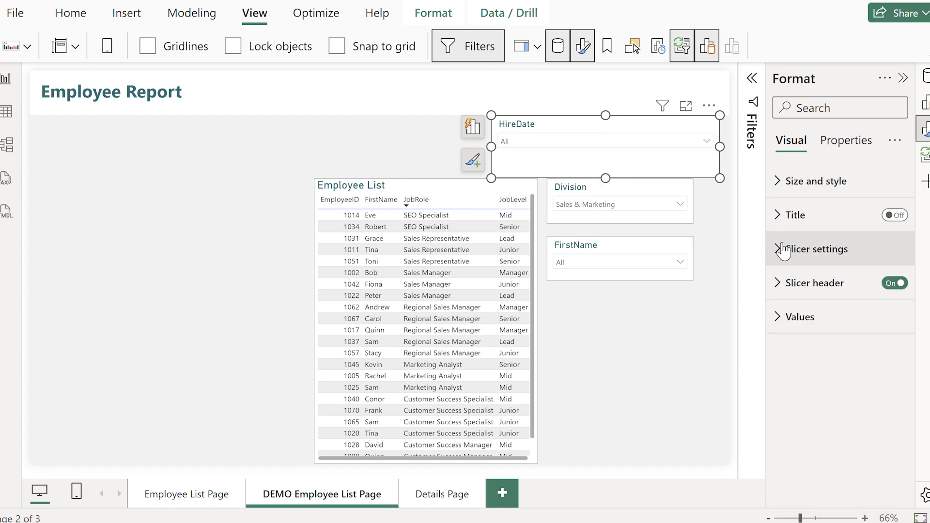
- Format the HireDate values as month and year (mmmm yyyy)
click(846, 141)
click(777, 181)
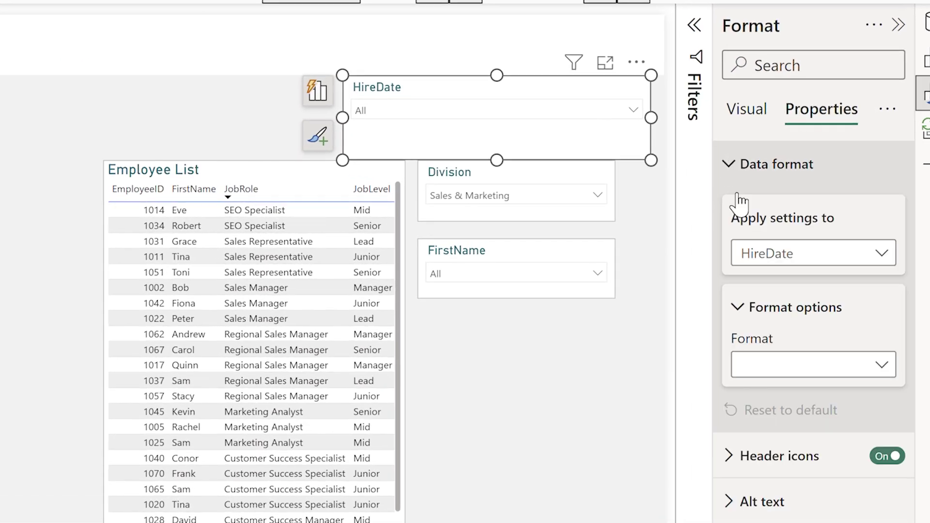
click(815, 365)
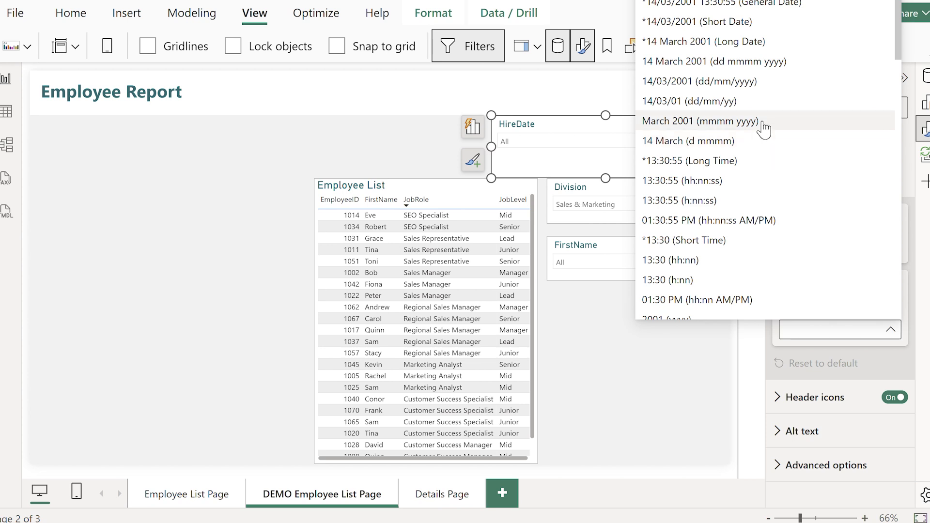
click(764, 129)
- Filter the HireDate dropdown to November 2019, leaving two Sales Managers listed
click(727, 193)
click(708, 141)
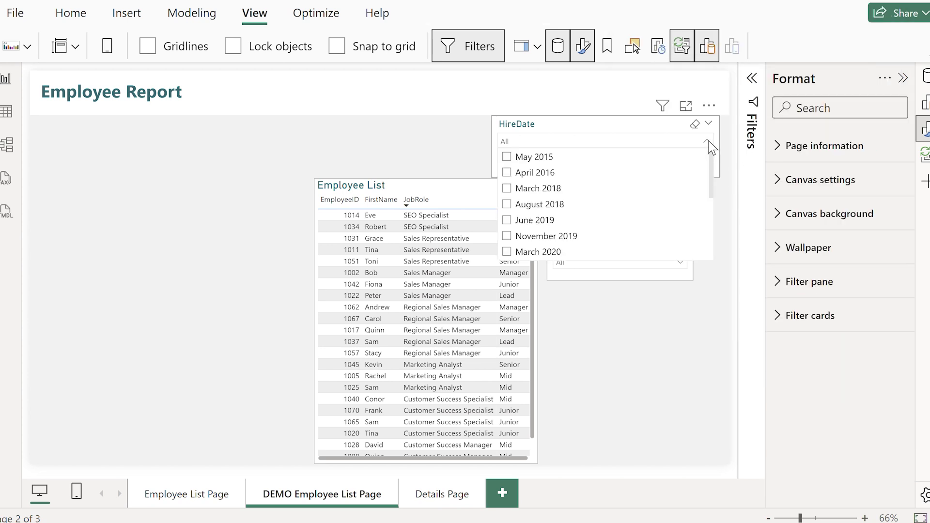
click(576, 206)
click(576, 207)
click(557, 237)
click(562, 238)
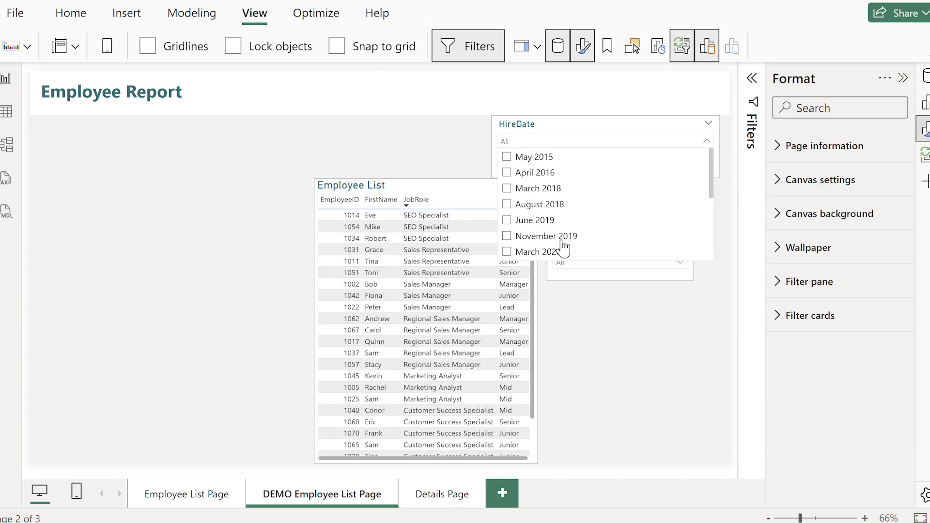
scroll(564, 244, down, 3)
click(553, 184)
click(554, 185)
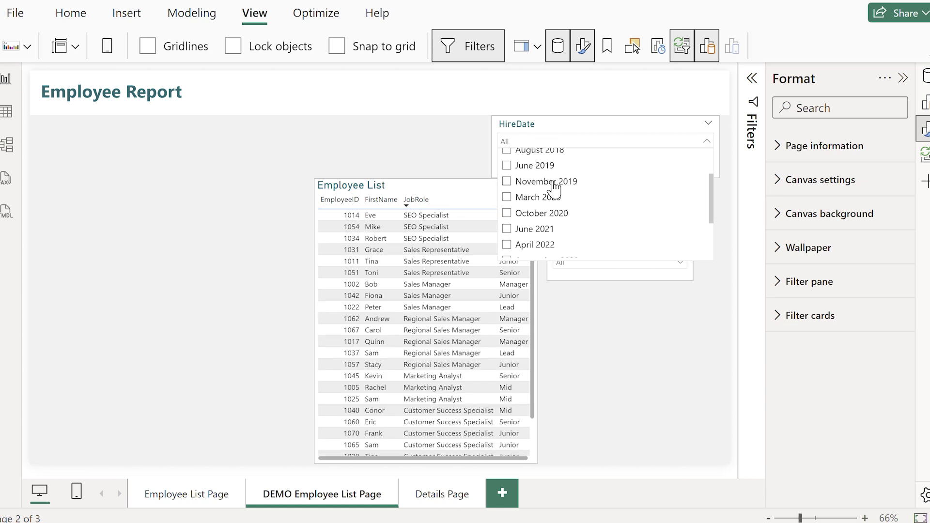
click(506, 182)
click(507, 197)
click(507, 181)
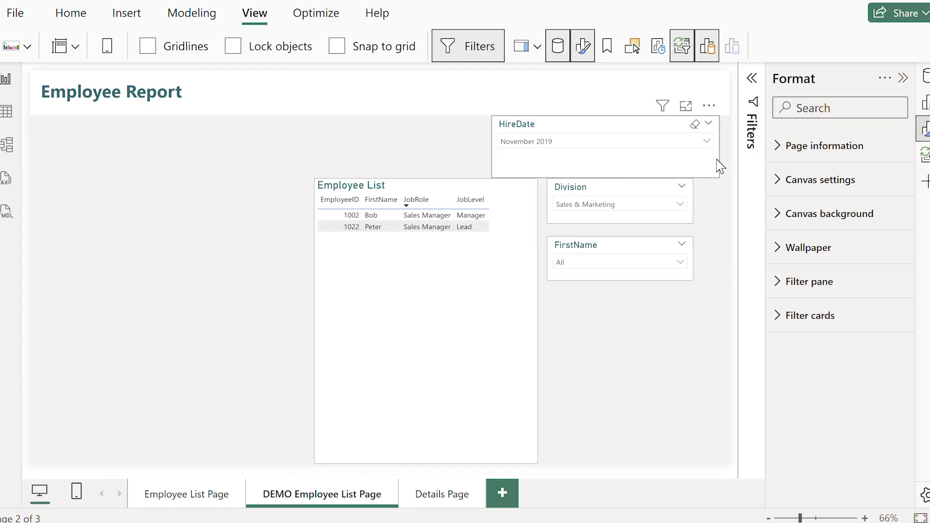
click(816, 249)
scroll(857, 342, down, 1)
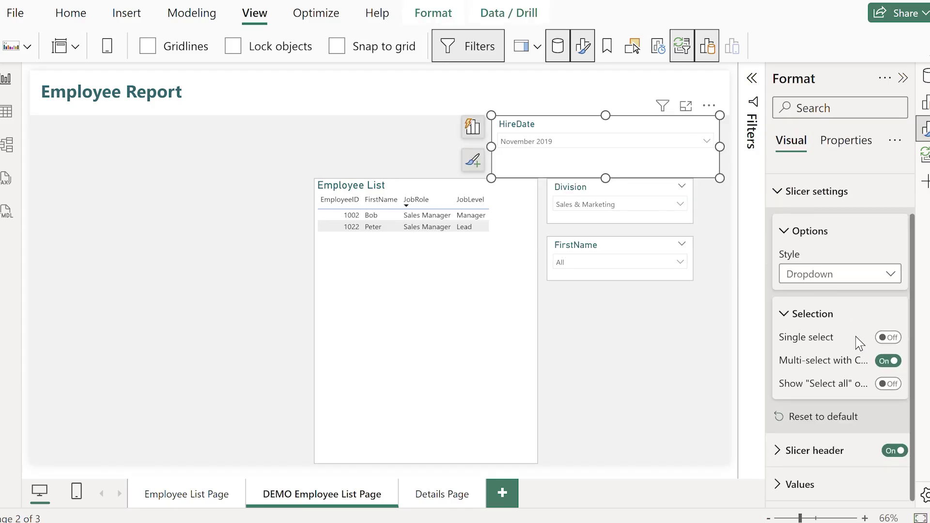
- Allow multi-select without Ctrl and make the HireDate slicer shorter
click(890, 362)
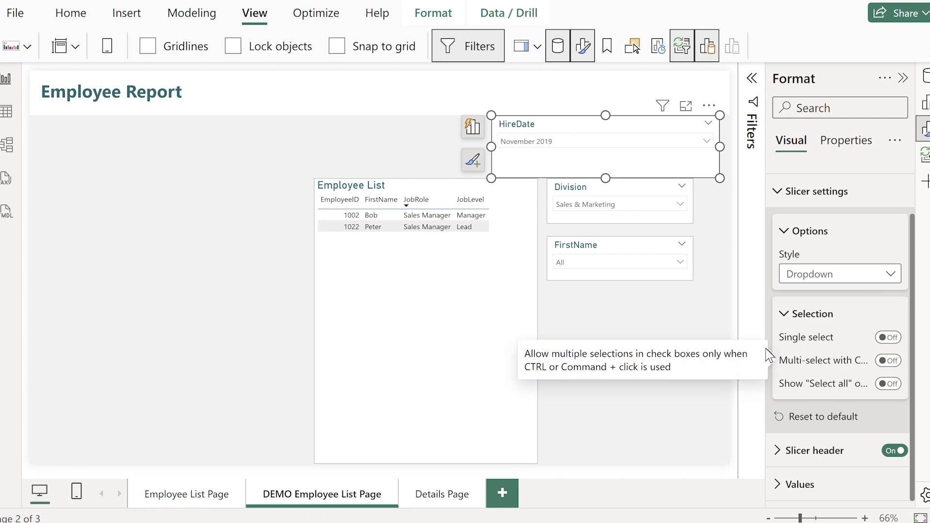
drag(765, 307, 722, 307)
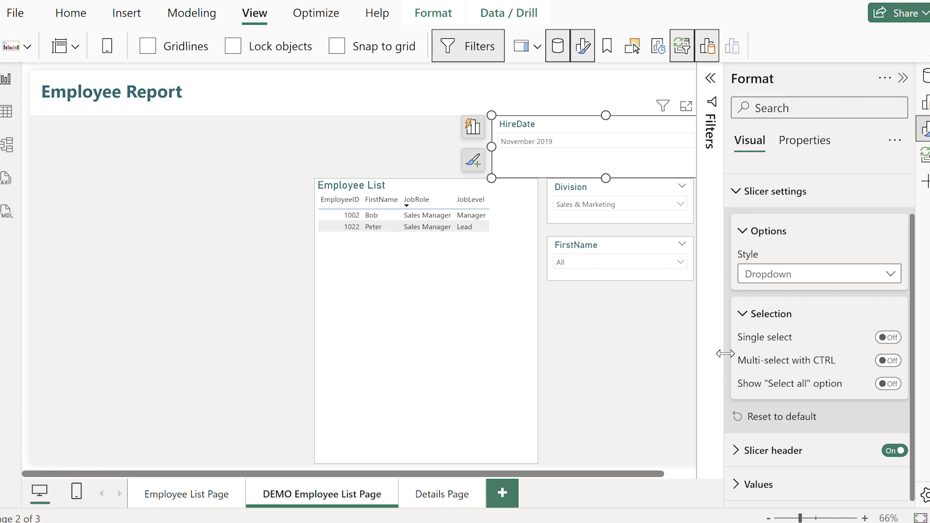
drag(725, 354, 765, 353)
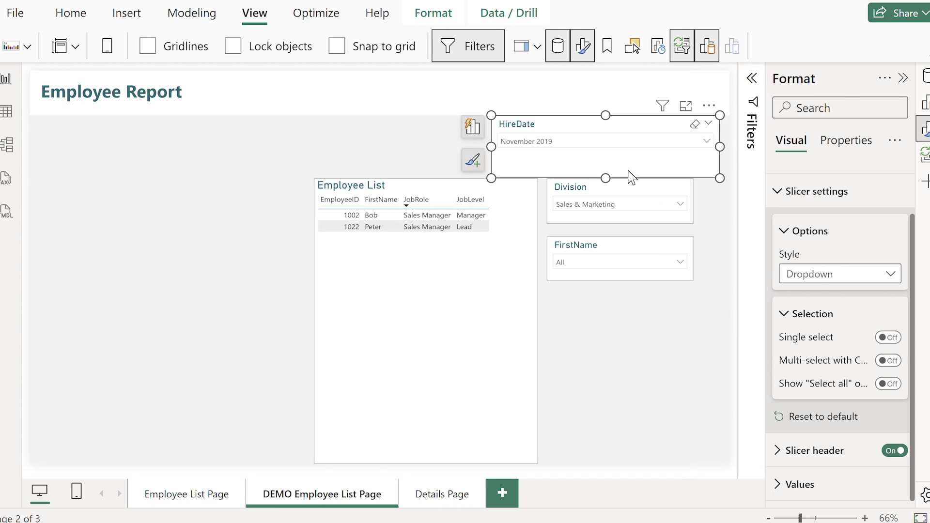
drag(607, 178, 607, 170)
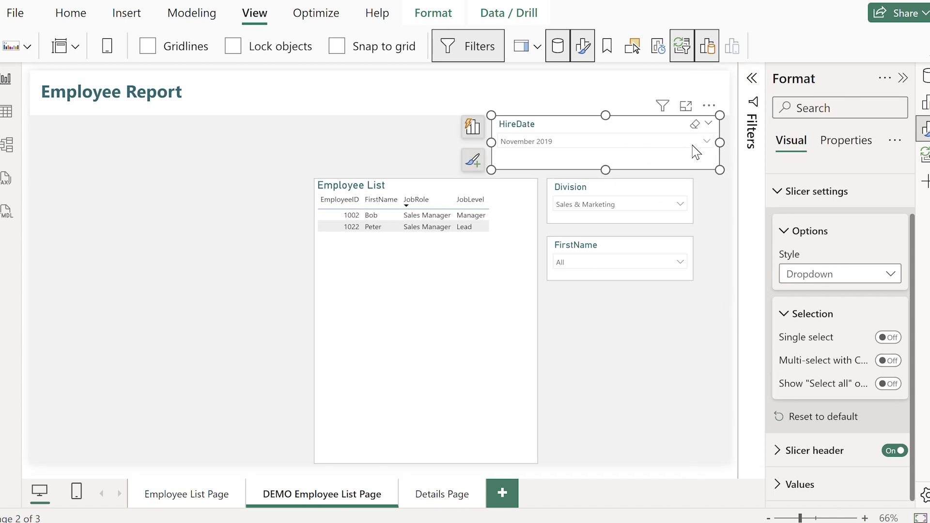
- Add August 2018 and March 2018 to the November 2019 HireDate filter
click(707, 142)
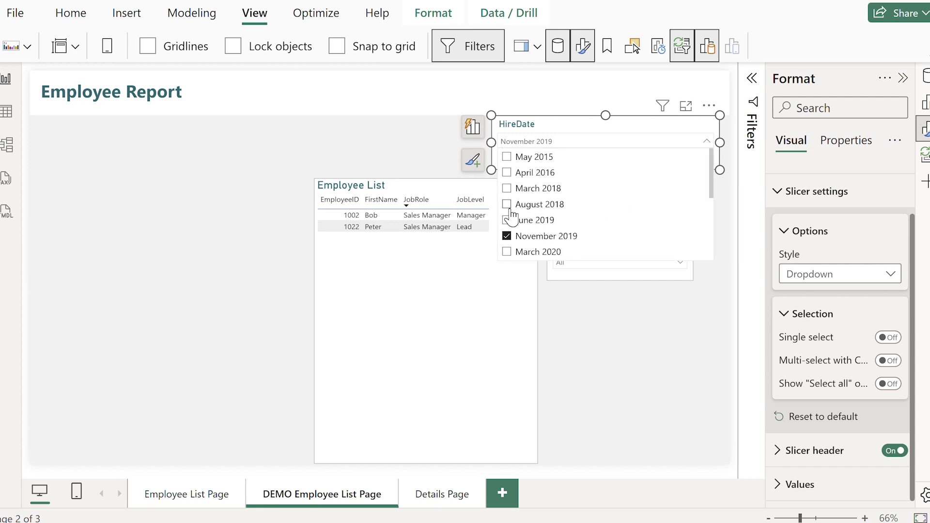
click(508, 204)
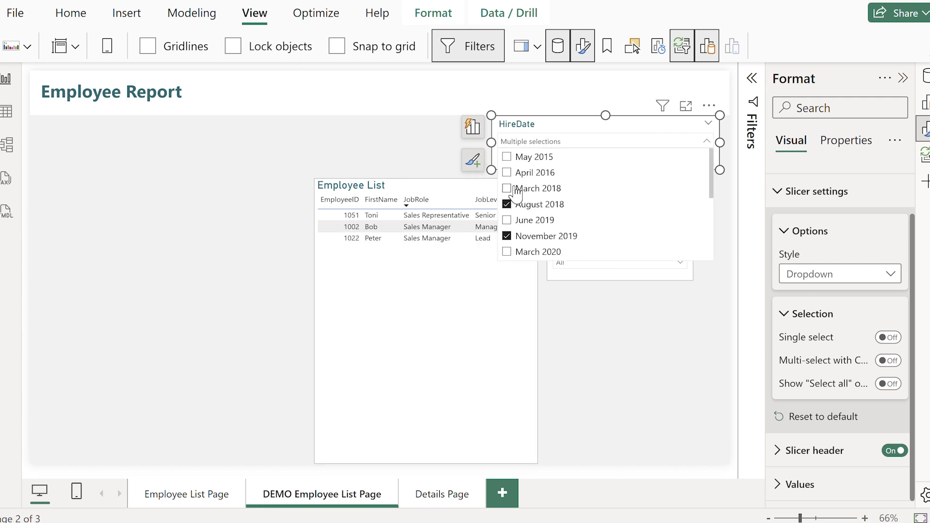
click(507, 189)
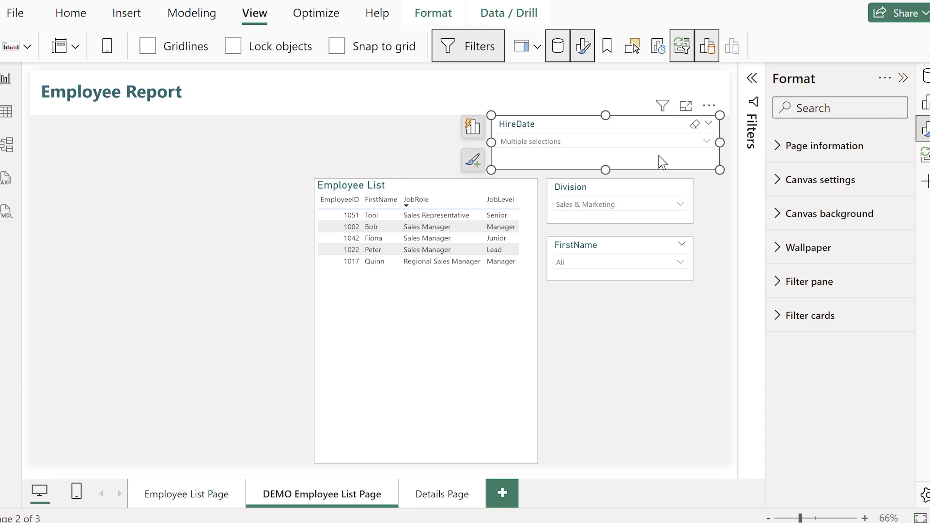
- Change the HireDate slicer style to Relative Date
click(891, 332)
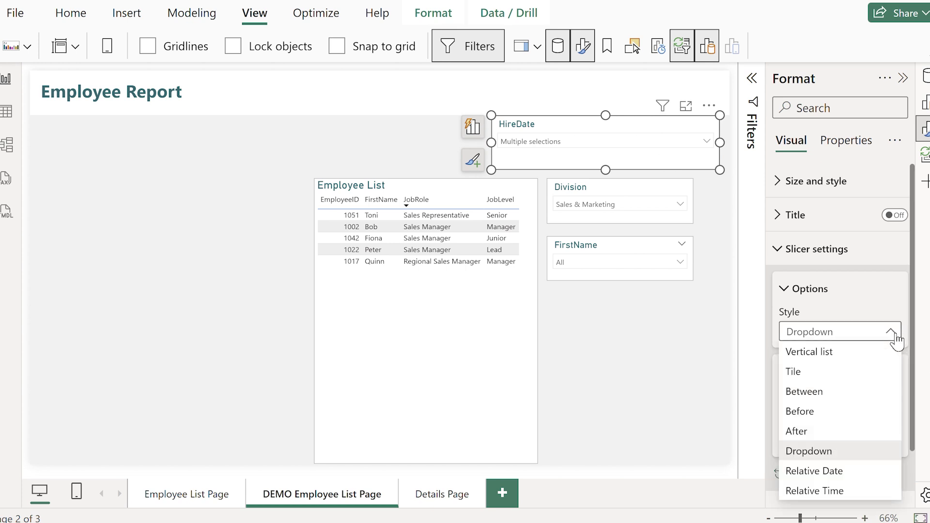
click(859, 476)
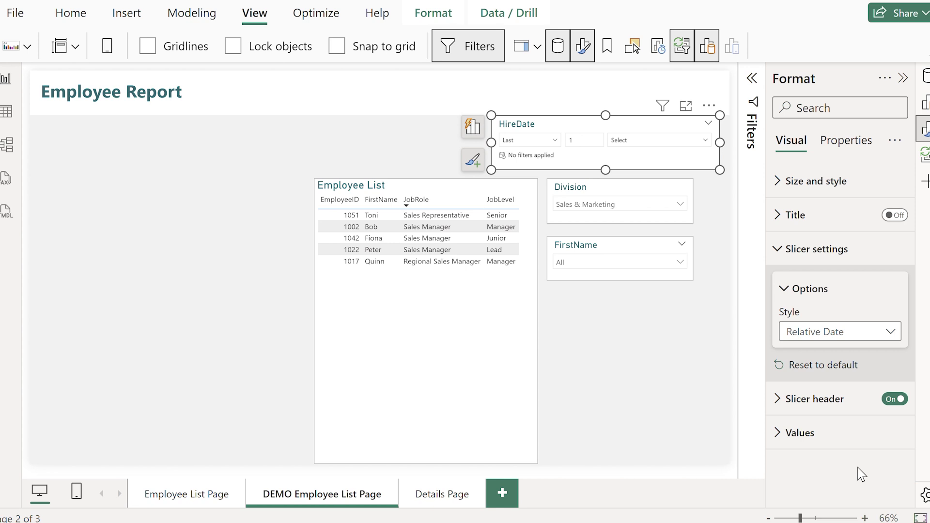
click(668, 354)
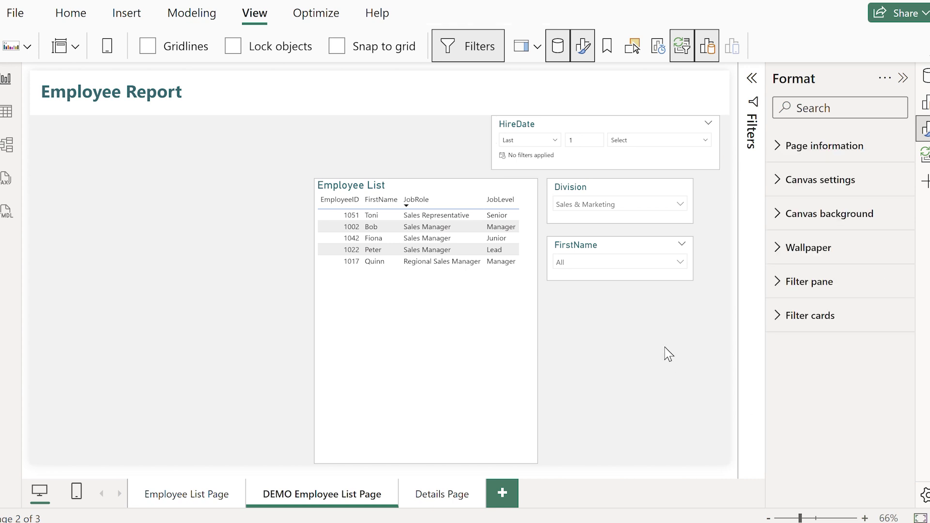
- Set the relative HireDate period to the last 8 years
click(665, 141)
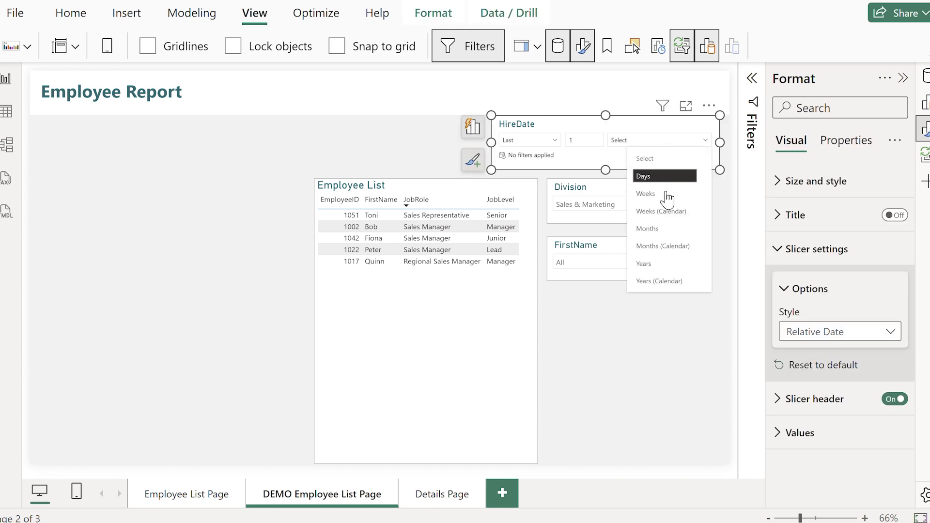
click(673, 269)
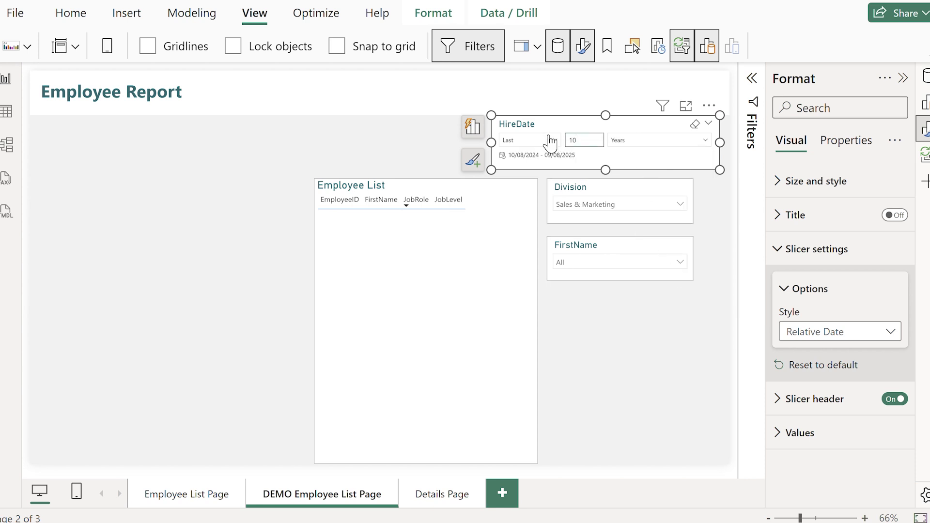
key(Return)
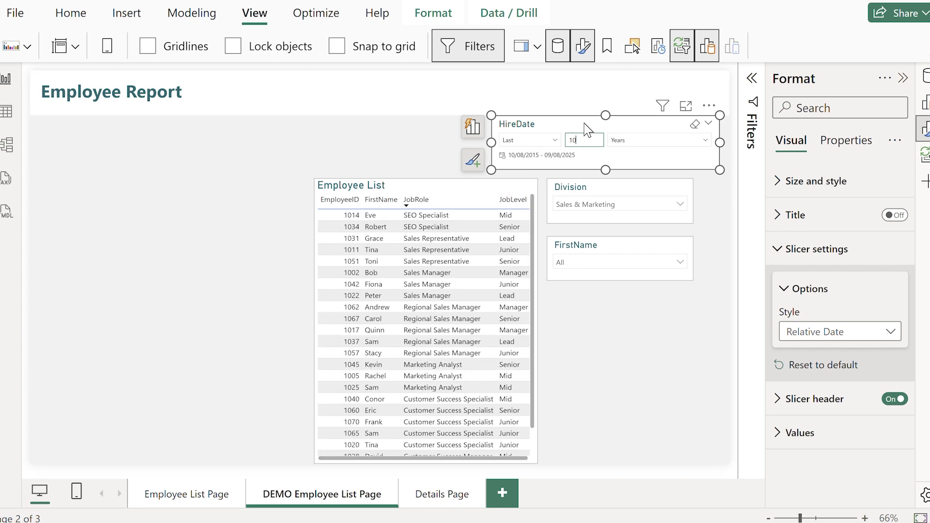
key(Return)
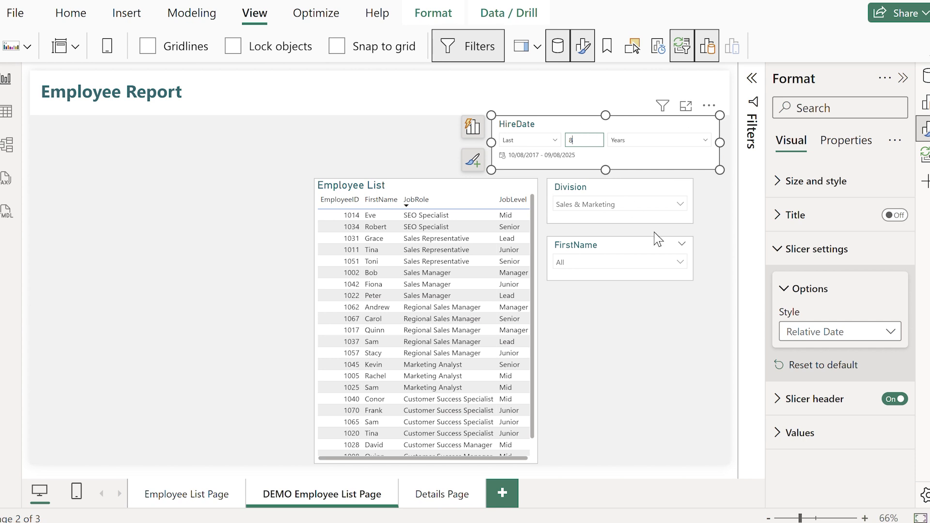
click(680, 334)
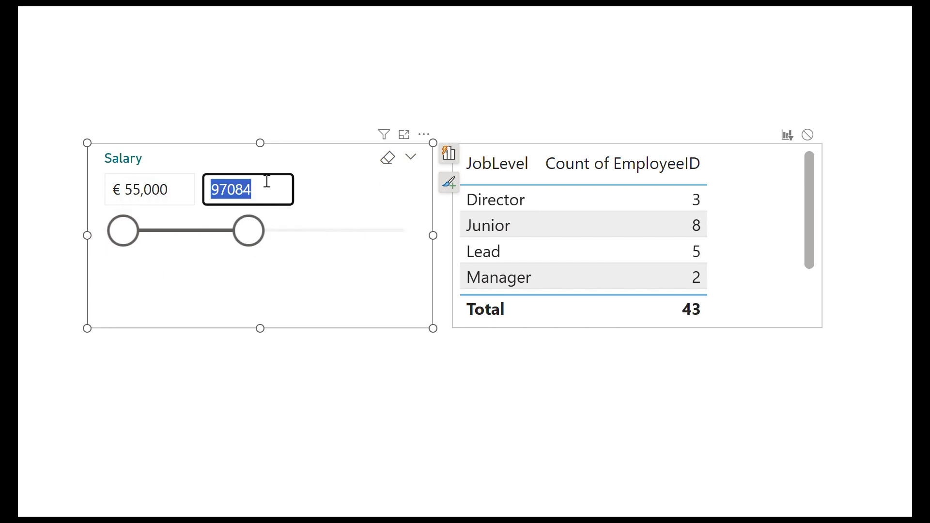
- Enter 100000 as the Salary slicer's upper limit, giving €55,000–€100,000
text(100000)
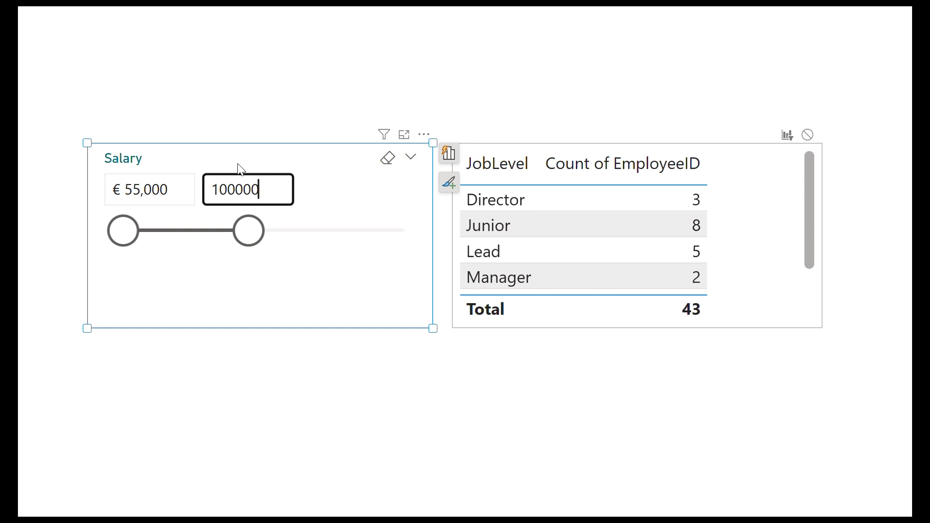
key(Return)
click(223, 411)
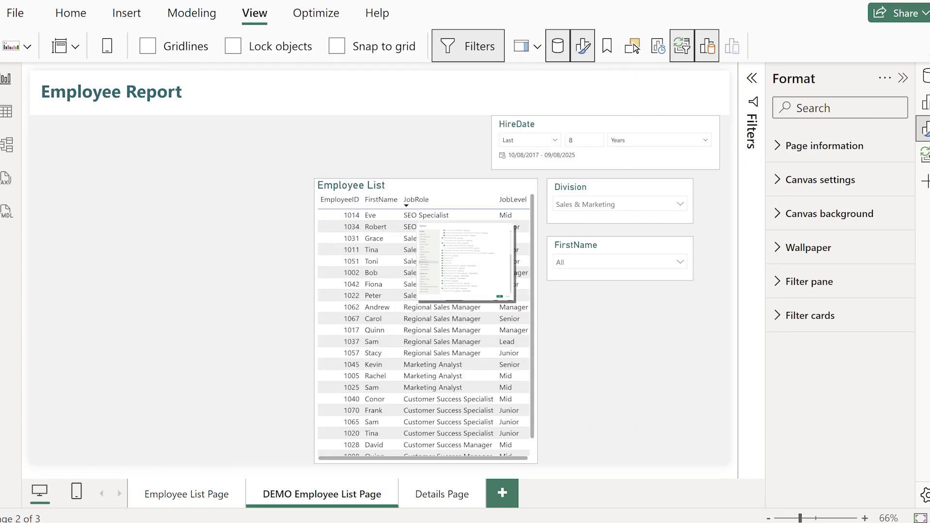
- Insert a button slicer and fit it above the Employee List
click(924, 102)
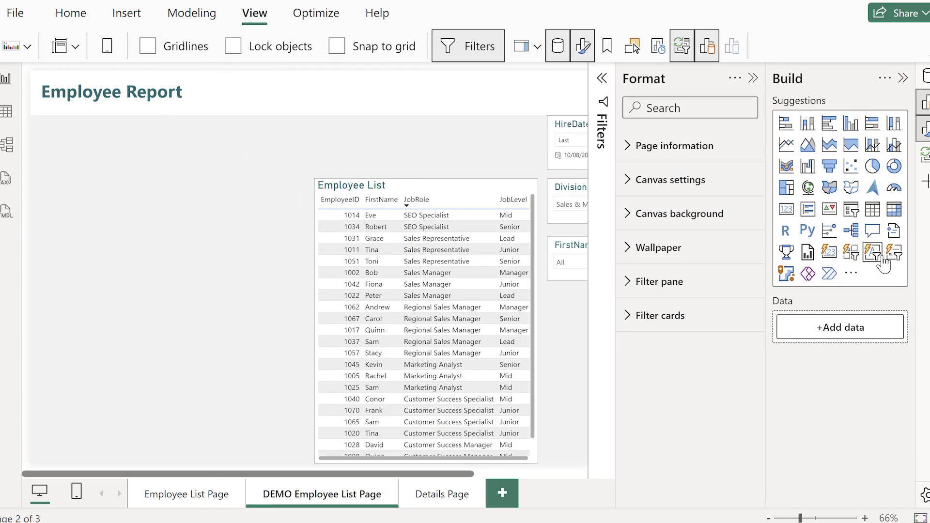
click(850, 251)
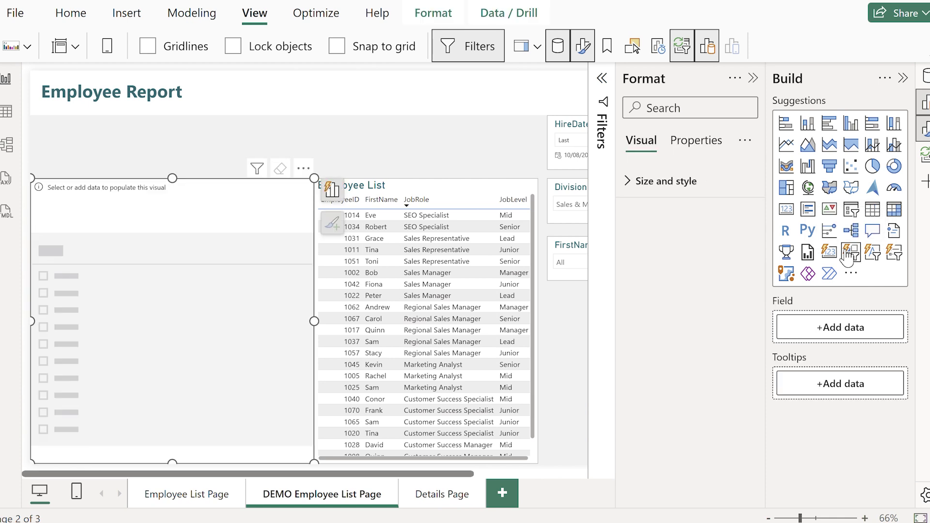
click(903, 79)
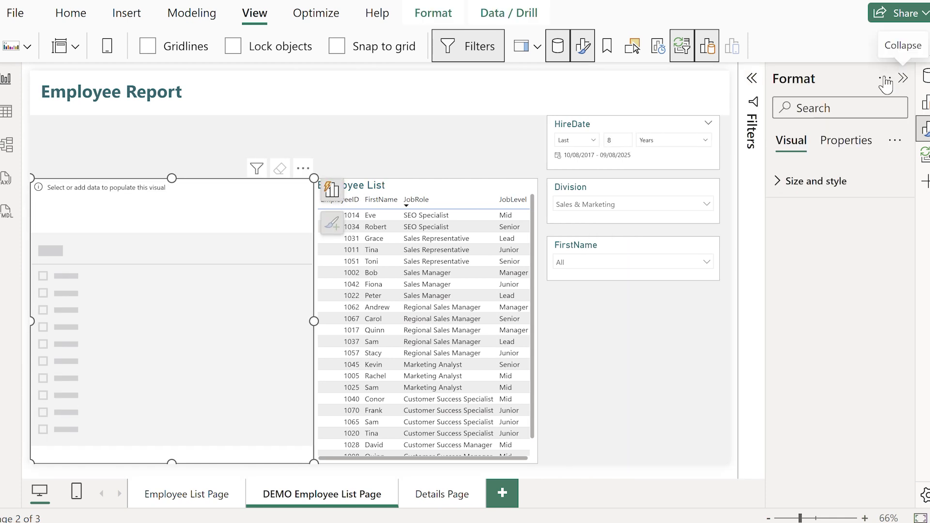
drag(320, 186, 491, 142)
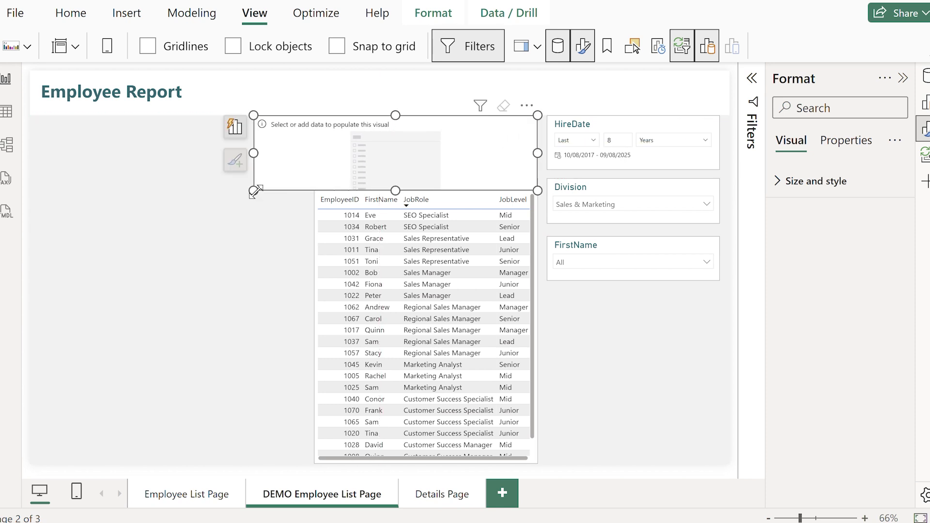
drag(254, 190, 314, 170)
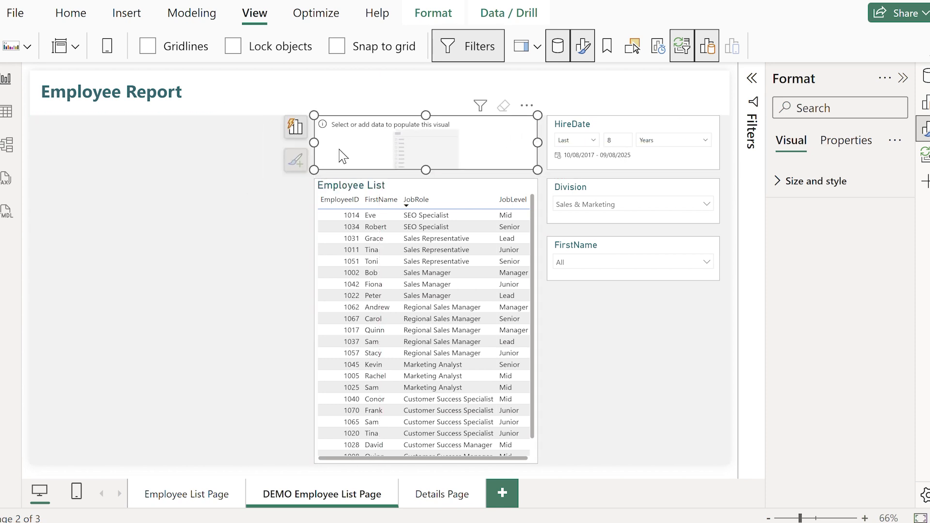
- Bind the new button slicer to the EmploymentStatus field
click(295, 127)
click(237, 255)
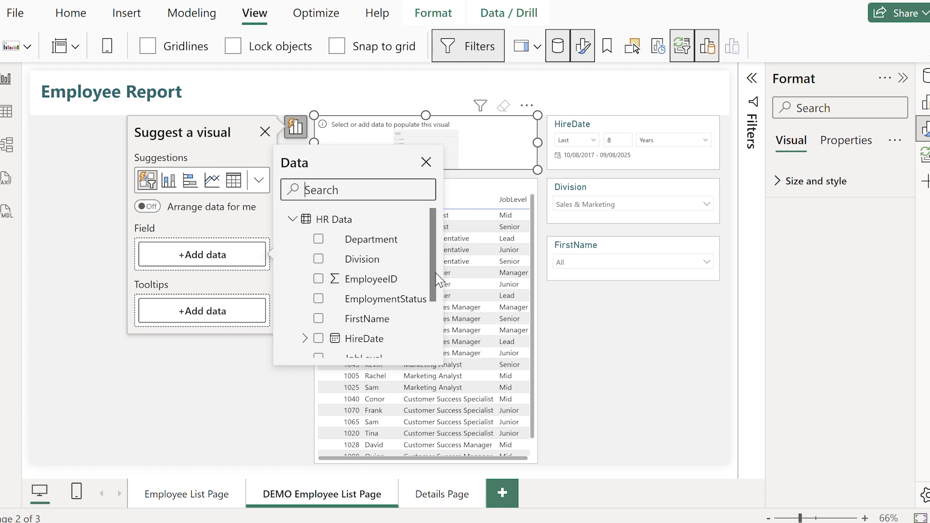
scroll(415, 271, down, 3)
scroll(416, 271, up, 3)
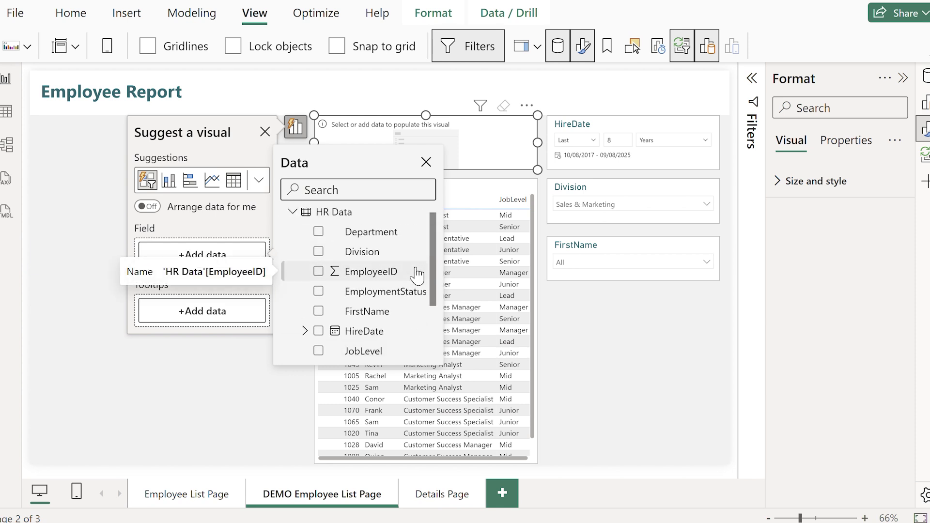
click(318, 291)
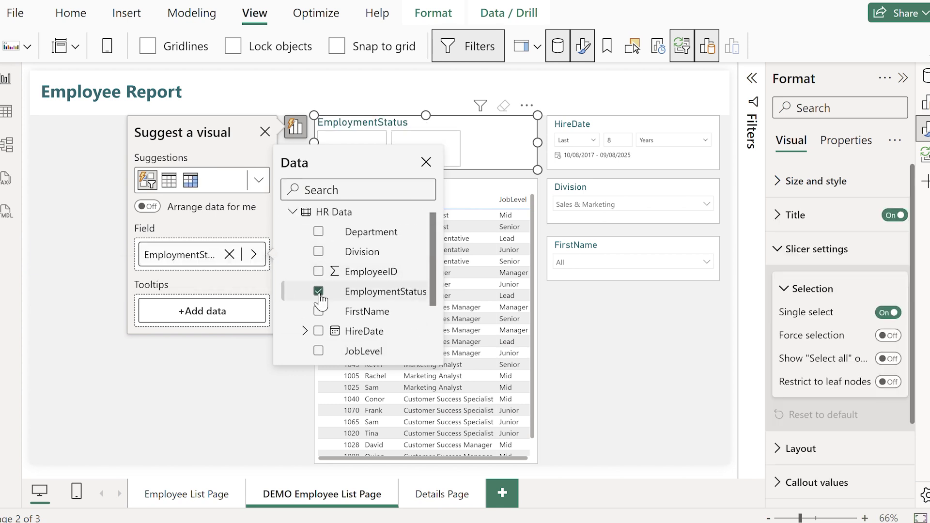
- Test filtering by Inactive status, then collapse the selection and slicer settings sections
click(414, 149)
click(414, 149)
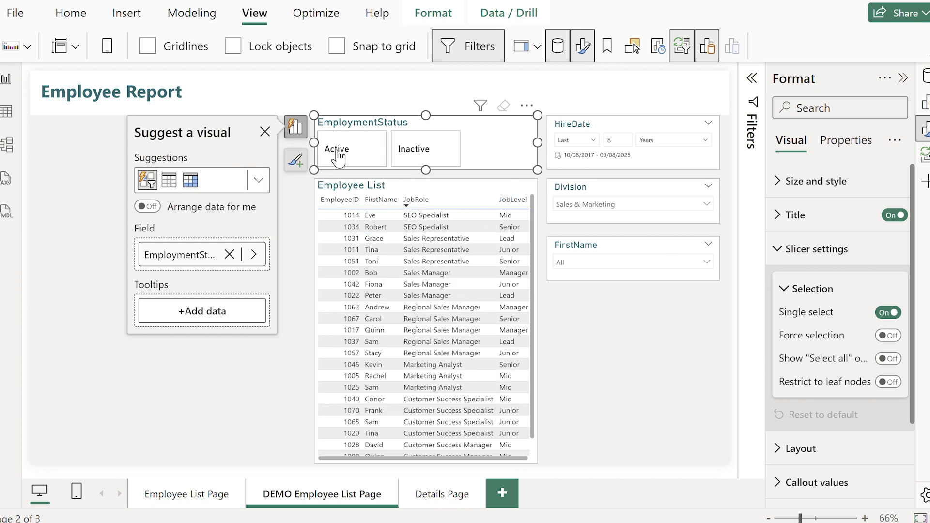
click(782, 289)
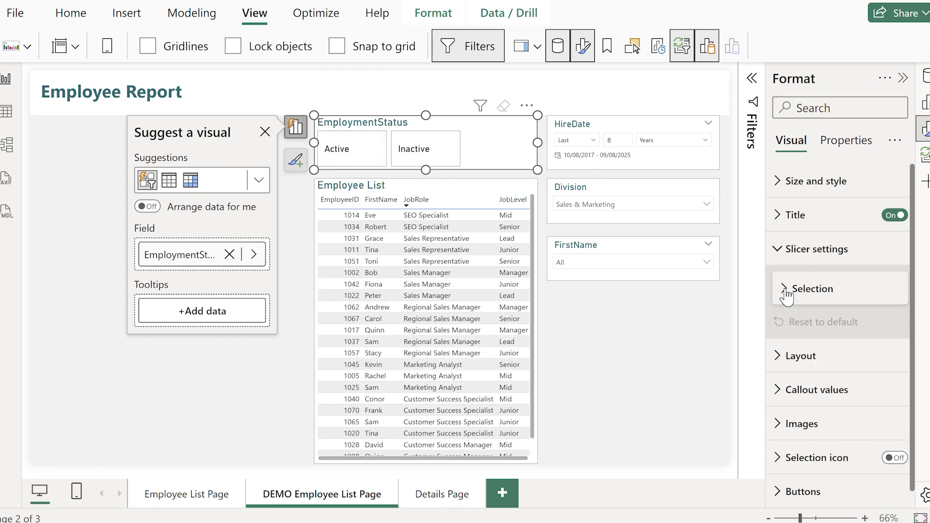
click(785, 249)
- Turn on selection icons for the Active and Inactive buttons
click(776, 385)
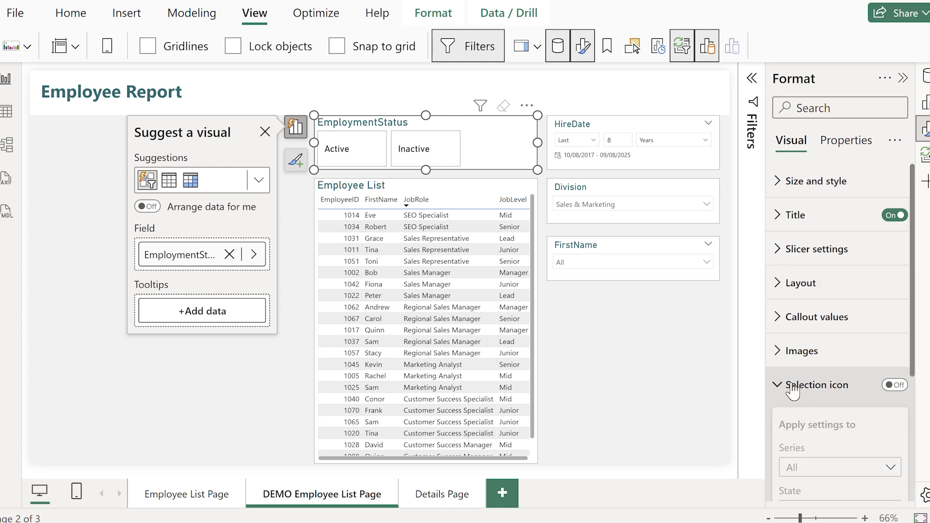
click(895, 385)
scroll(866, 398, down, 3)
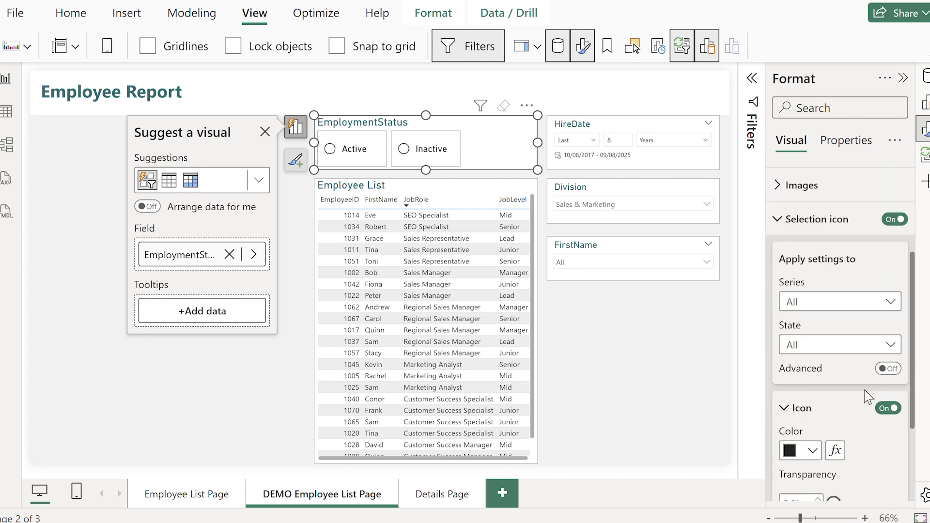
scroll(867, 397, down, 3)
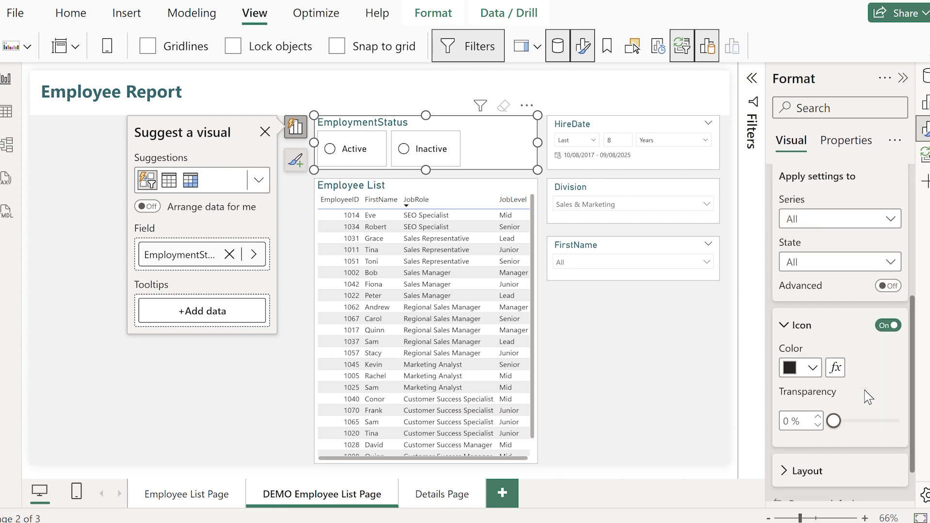
scroll(867, 396, down, 2)
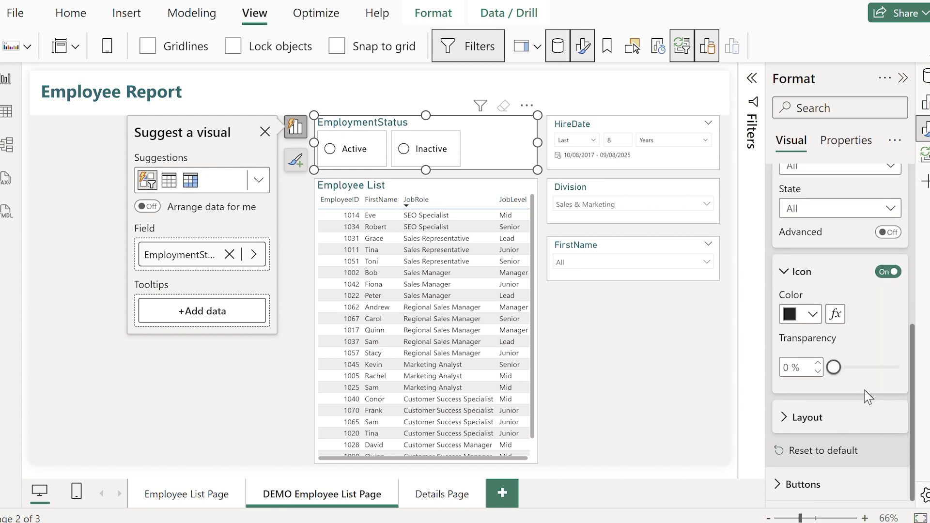
scroll(868, 397, up, 9)
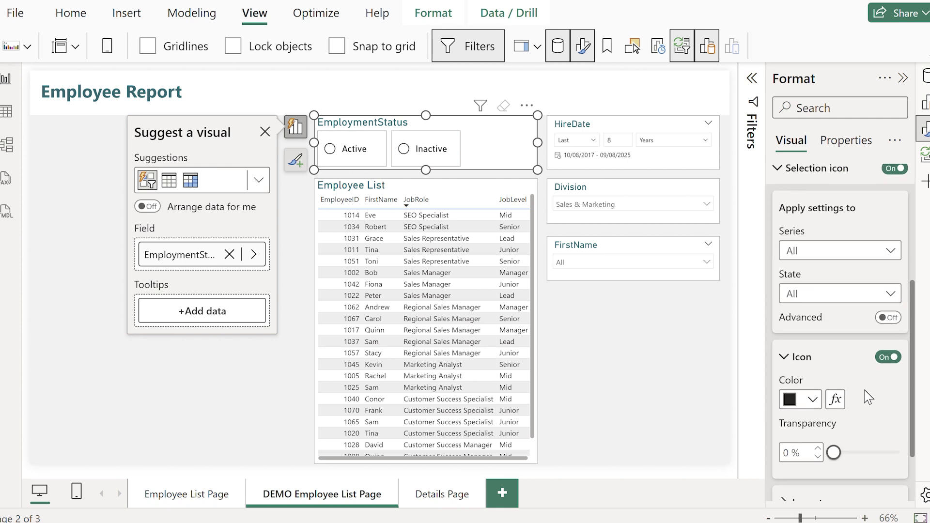
click(783, 326)
- Turn on a visual border around the EmploymentStatus slicer
click(783, 181)
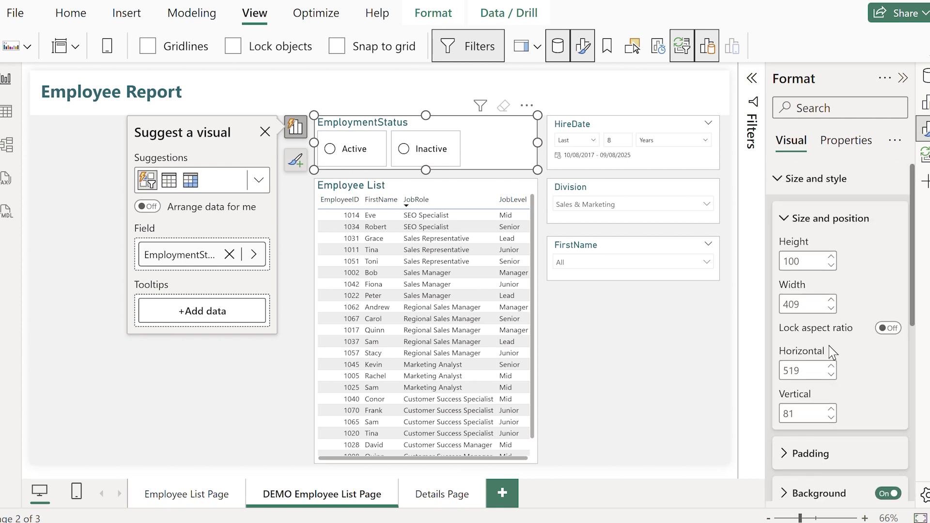
scroll(832, 349, down, 9)
click(884, 287)
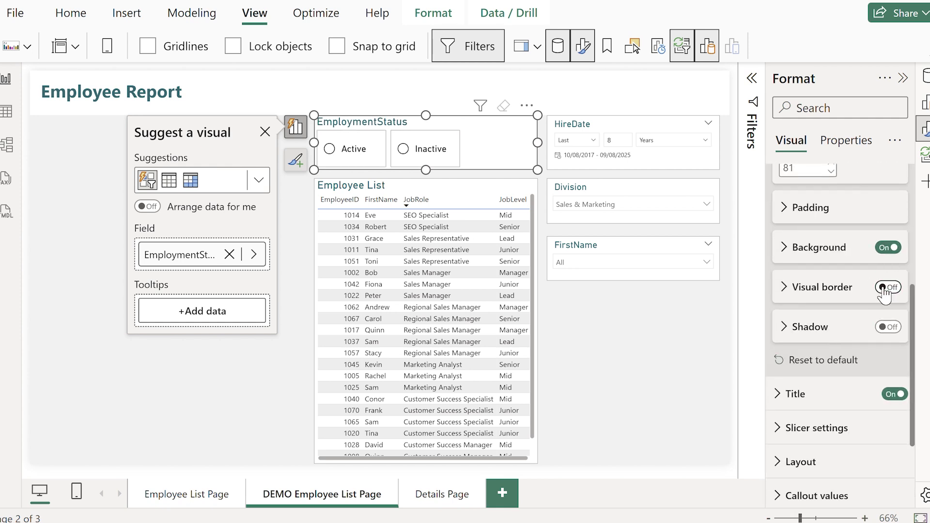
scroll(862, 291, up, 9)
click(787, 181)
- Try overlaying selection icons on labels, then revert to Left position without overlay
click(867, 388)
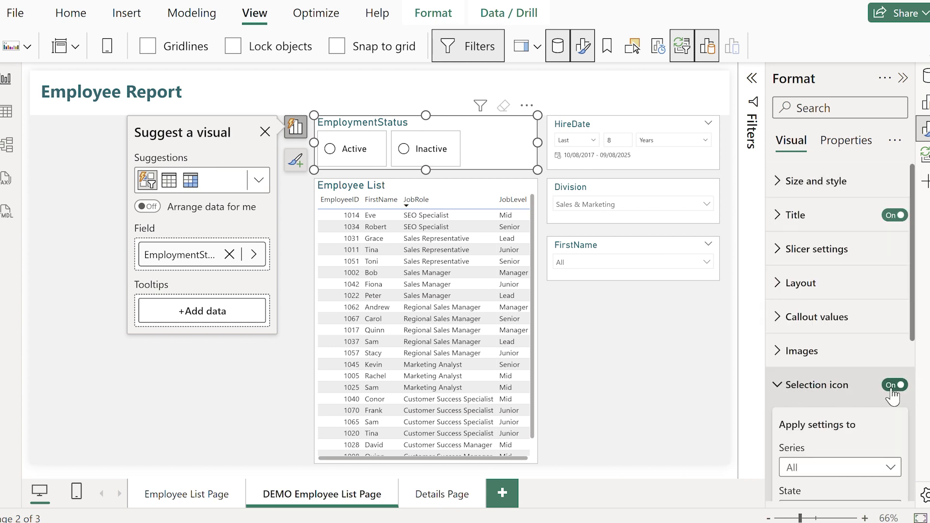
scroll(893, 395, down, 5)
click(806, 426)
scroll(823, 412, down, 2)
click(859, 400)
click(860, 400)
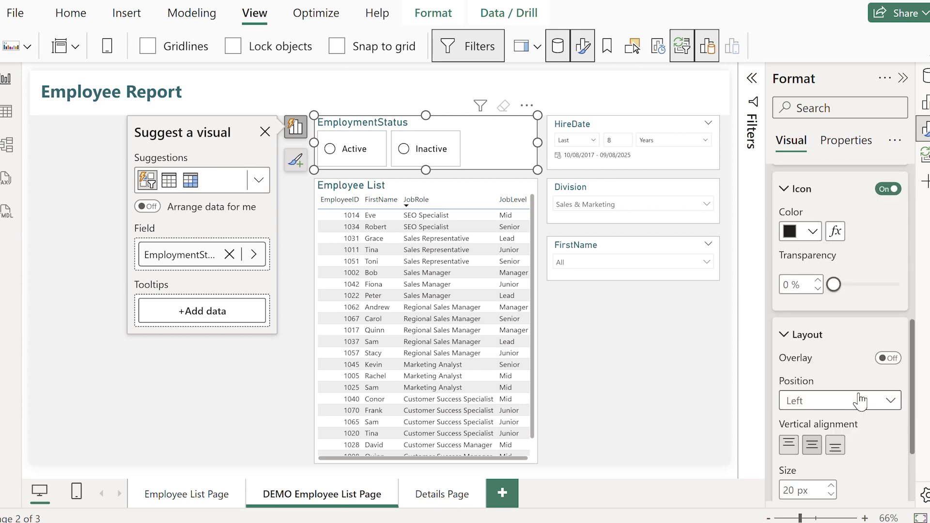
click(888, 358)
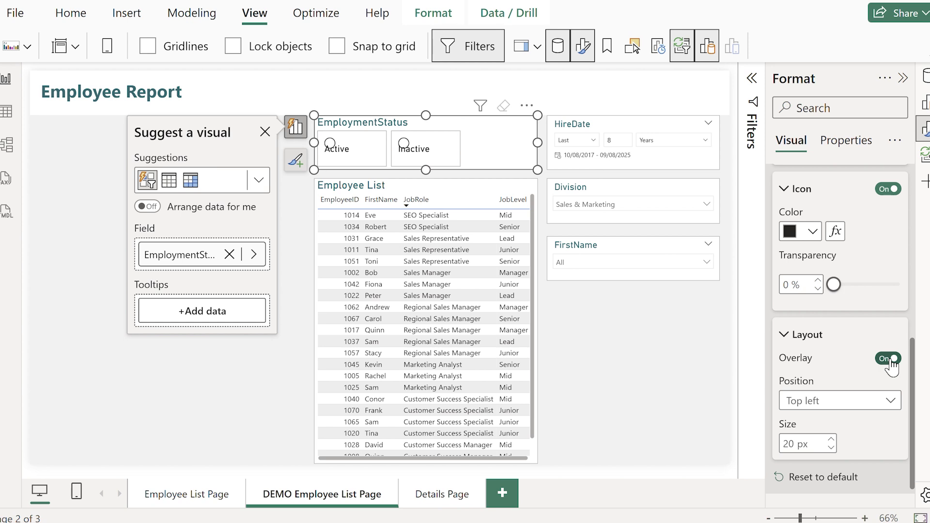
click(888, 358)
scroll(824, 339, down, 3)
click(807, 157)
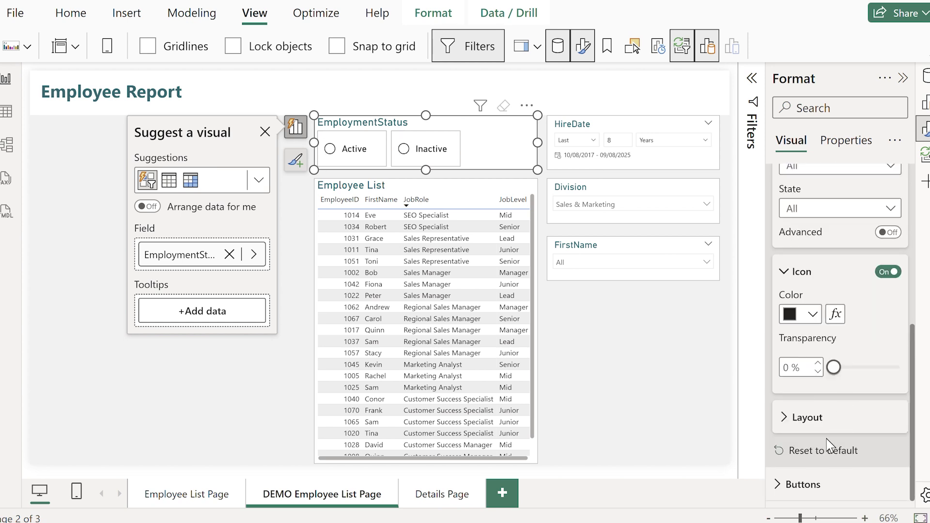
- Keep the Rectangle button shape and turn the button fill off
scroll(855, 404, down, 9)
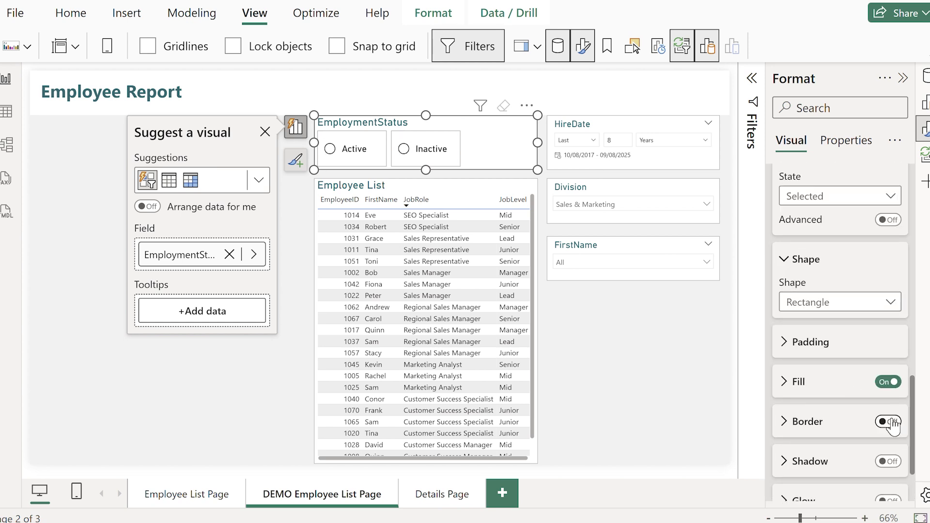
click(840, 301)
click(807, 322)
click(888, 382)
scroll(890, 387, down, 2)
scroll(890, 387, up, 3)
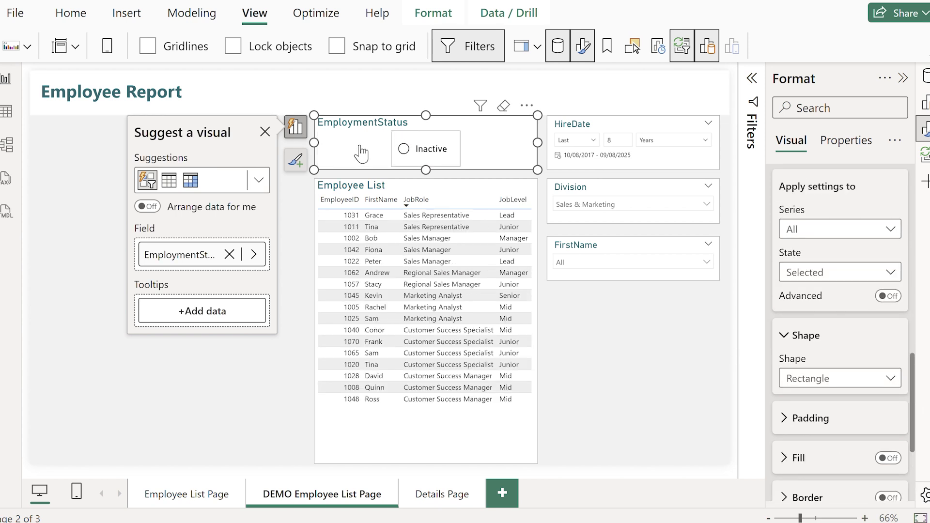
click(628, 329)
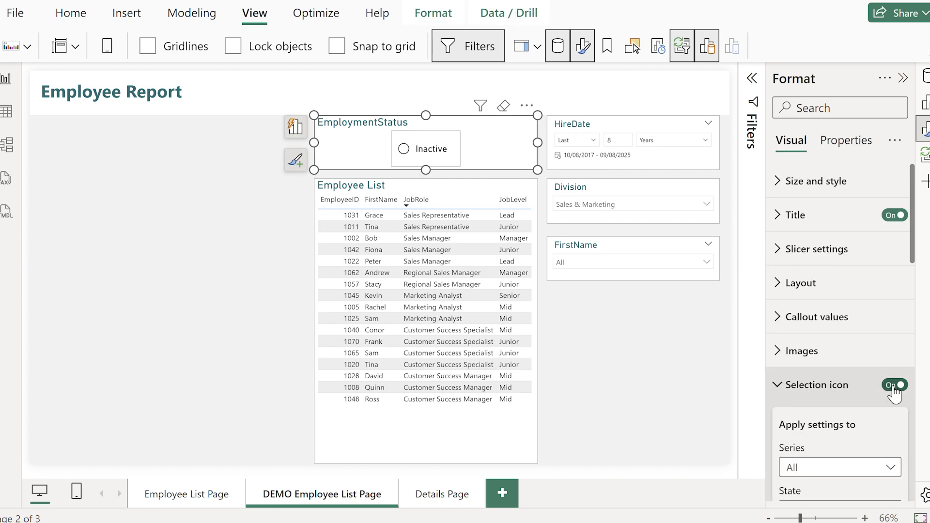
scroll(890, 387, down, 5)
scroll(890, 388, up, 3)
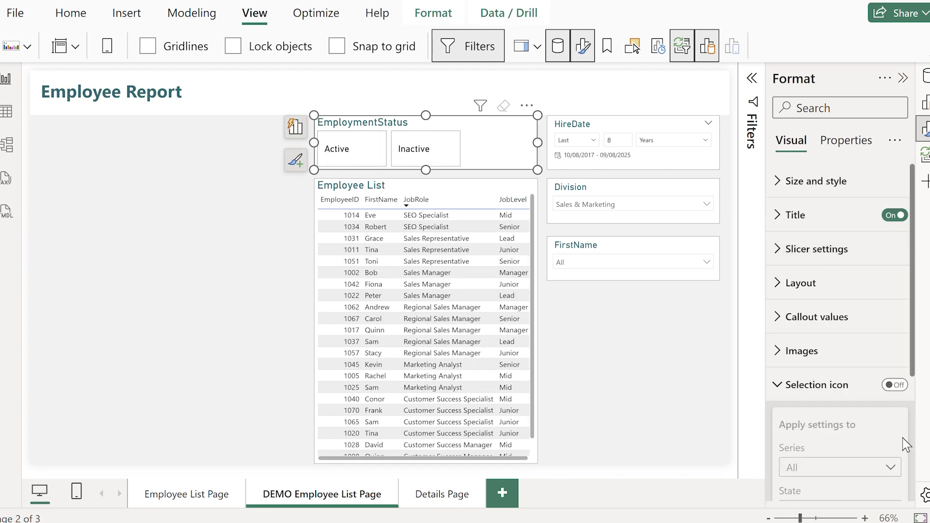
scroll(891, 378, down, 3)
- Switch button styling to the Selected state and expand its fill settings
click(799, 345)
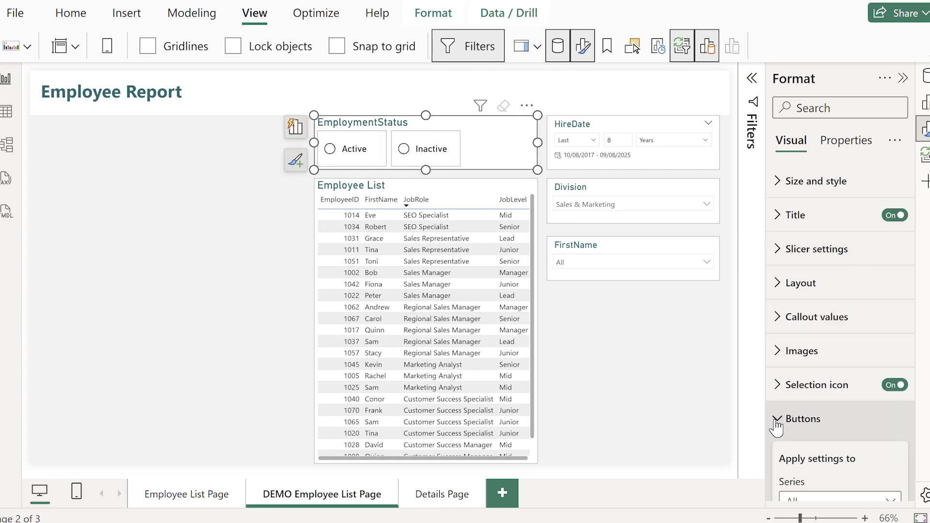
scroll(833, 411, down, 6)
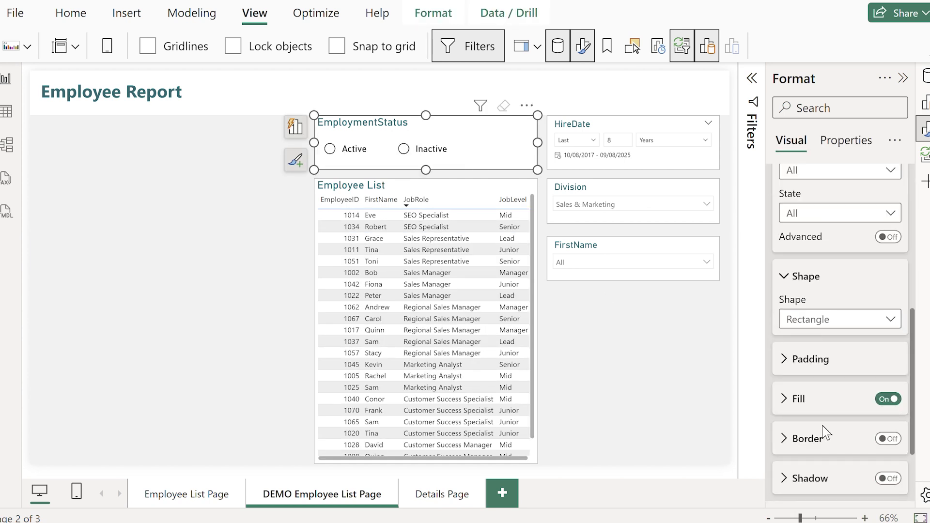
scroll(824, 434, up, 2)
click(834, 296)
click(830, 396)
scroll(831, 436, down, 3)
click(791, 318)
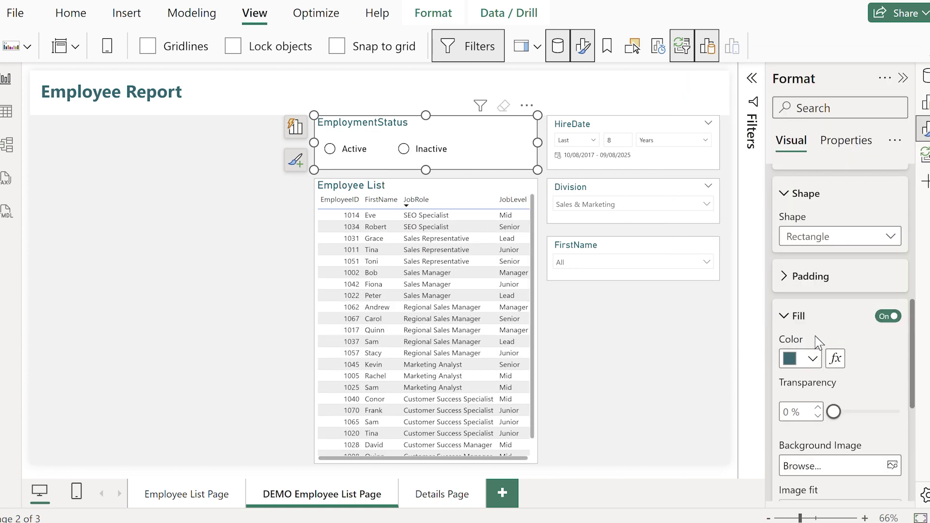
click(785, 316)
scroll(806, 426, up, 5)
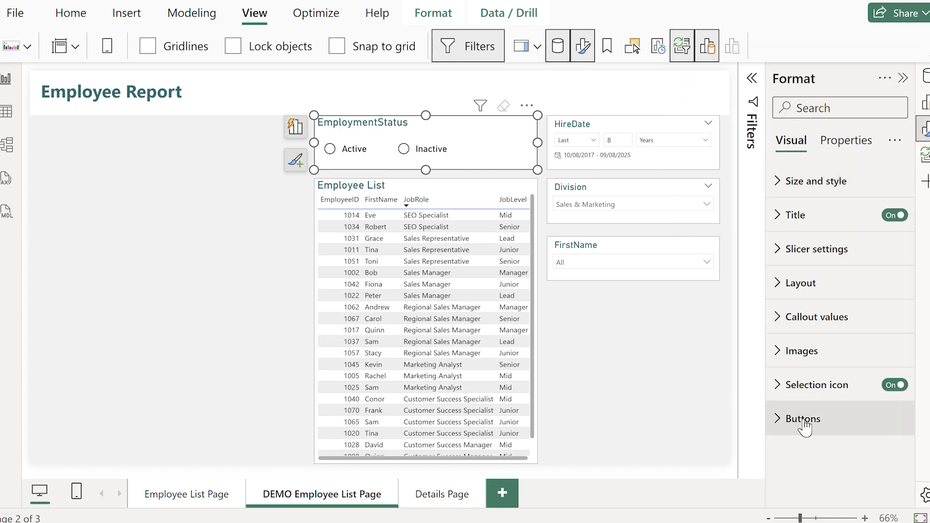
- Preview the Selected style on Inactive, check callout text colours, then clear the selection
click(813, 315)
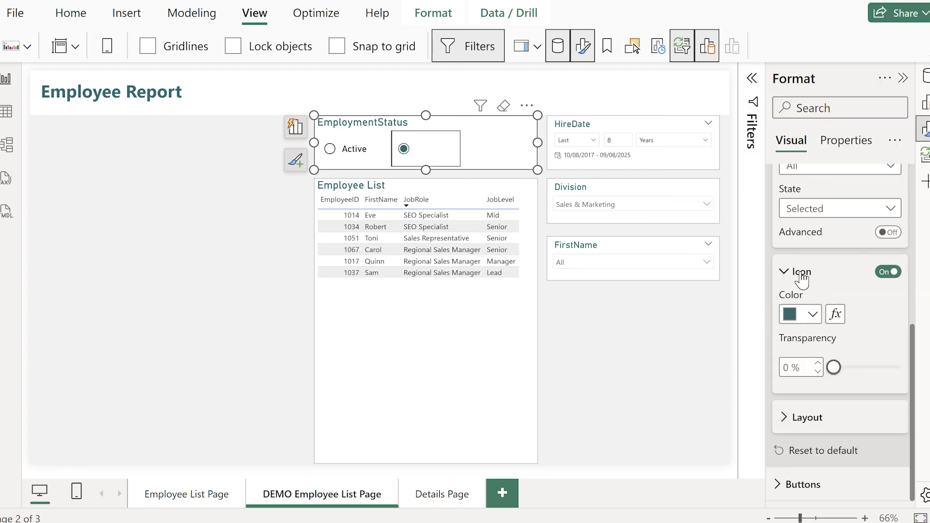
click(801, 272)
scroll(840, 379, down, 5)
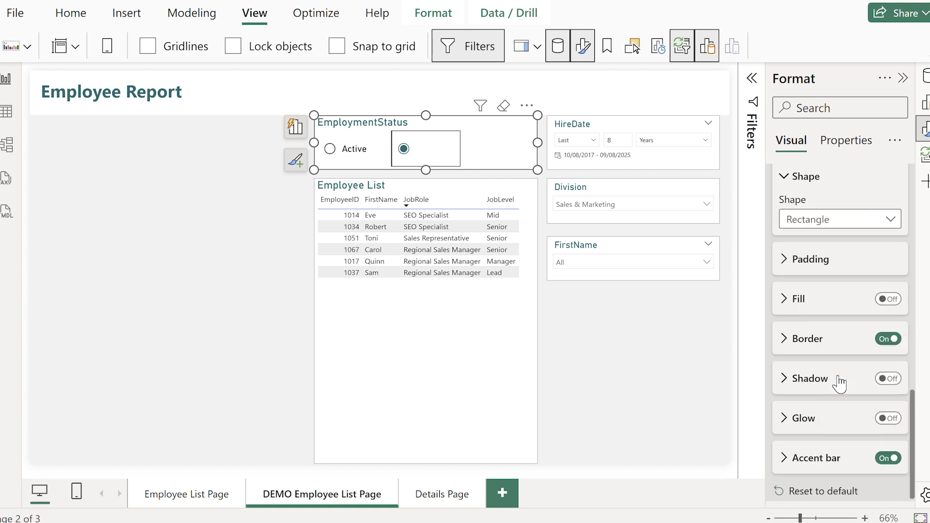
scroll(809, 387, up, 8)
scroll(809, 387, up, 3)
click(814, 317)
scroll(816, 320, down, 7)
click(805, 286)
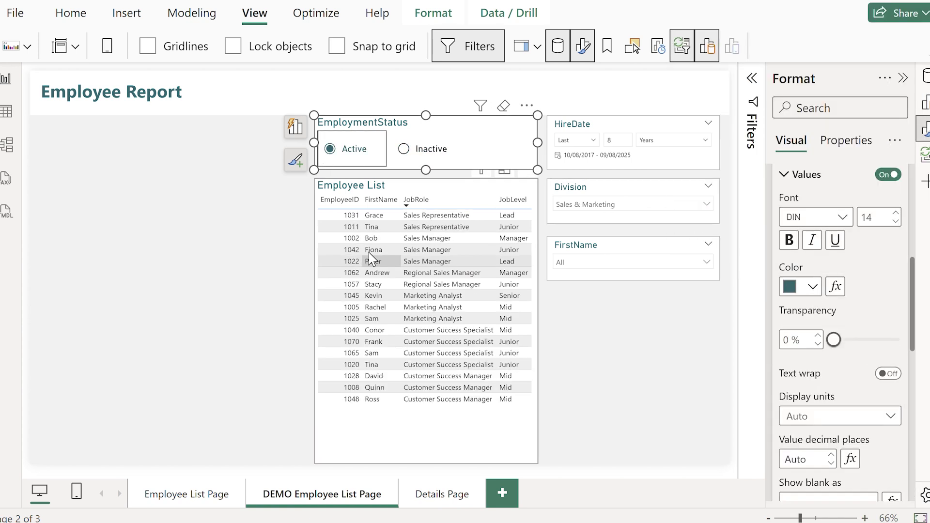
click(339, 149)
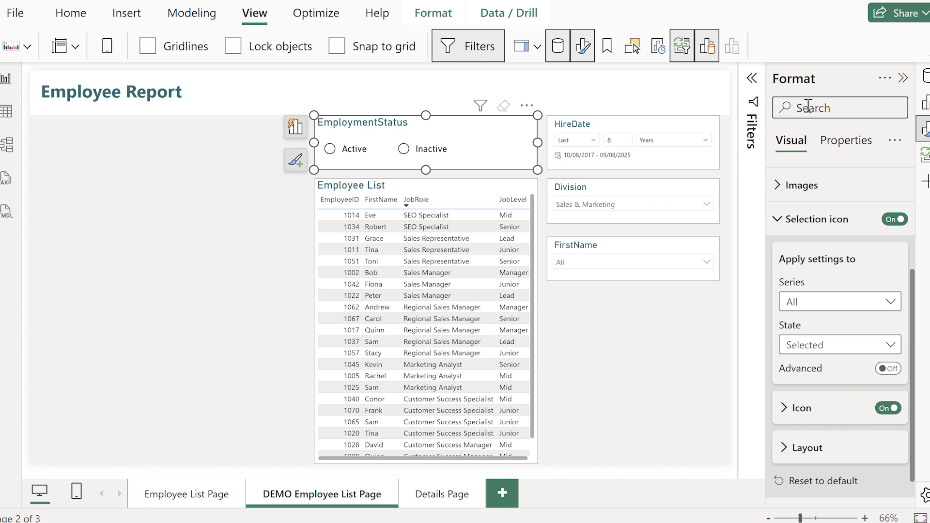
- Search the Format pane for 'call' and expand the Callout values settings
click(808, 106)
text(call)
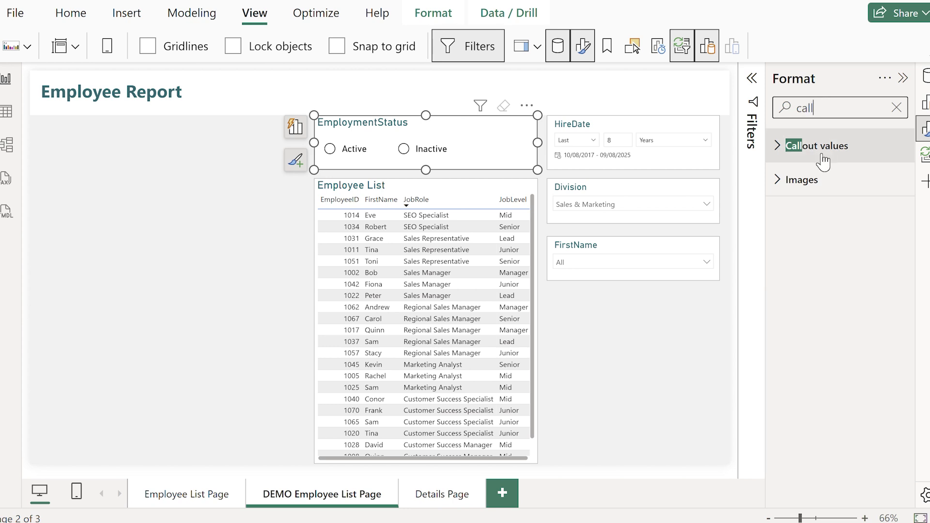
click(780, 154)
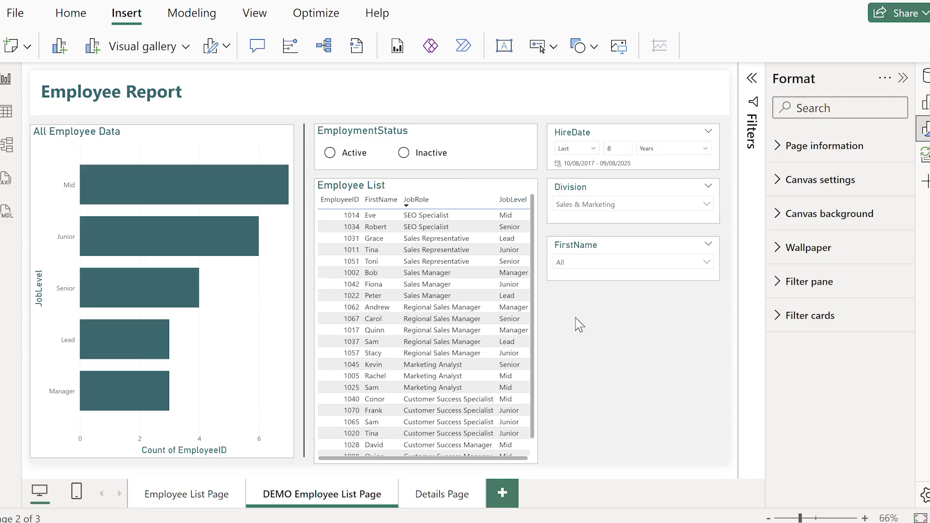
- Use Edit interactions to set the All Employee Data chart to None for EmploymentStatus
click(528, 164)
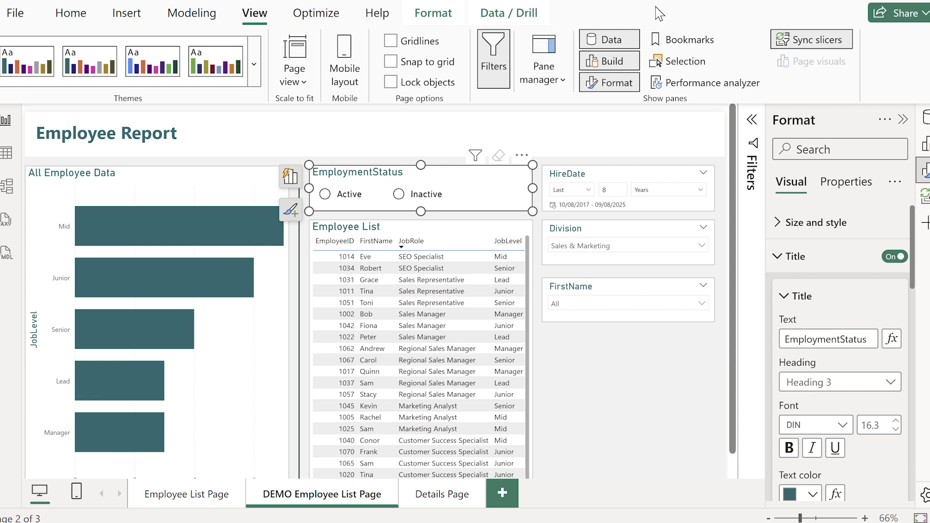
click(315, 21)
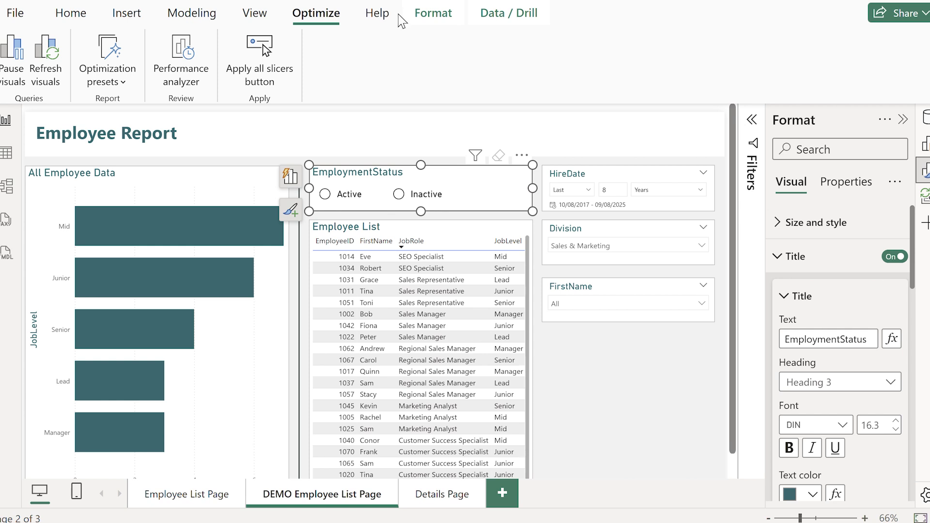
click(432, 13)
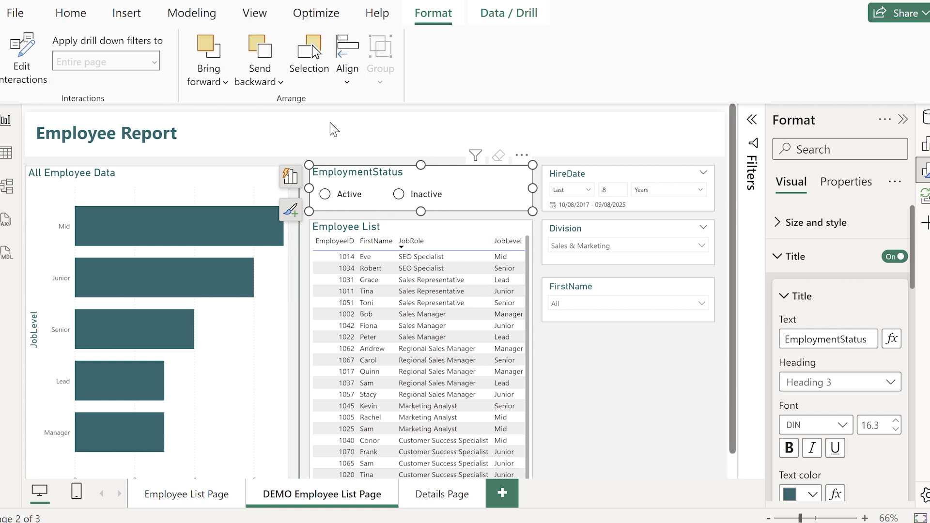
click(25, 66)
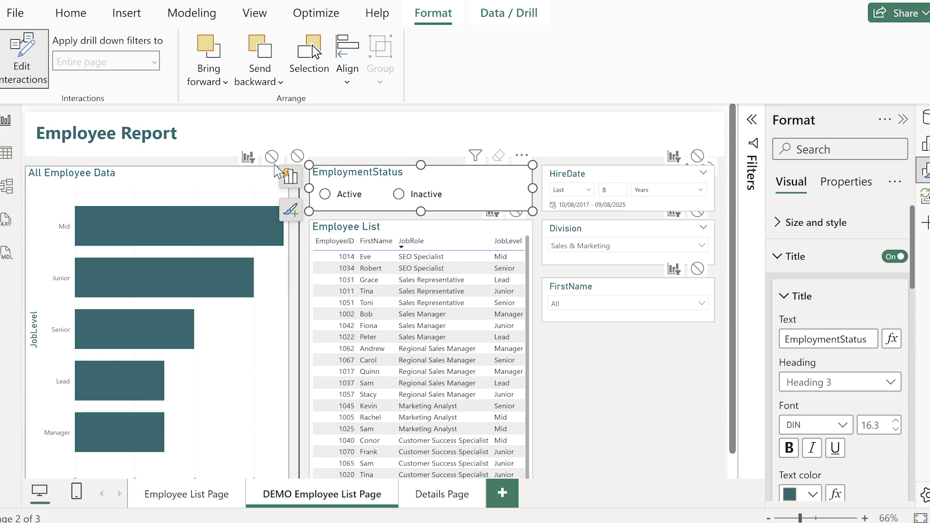
click(272, 156)
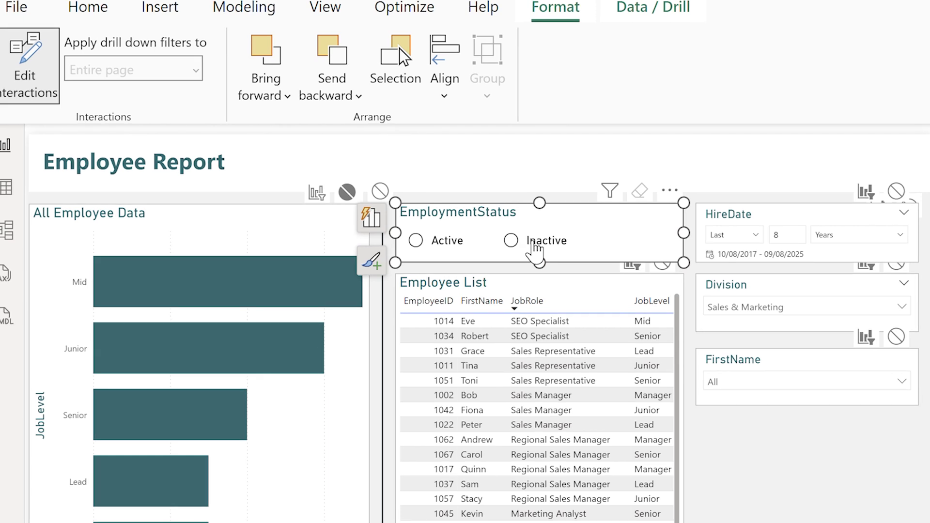
- Toggle the EmploymentStatus slicer between Inactive and Active to confirm the bar chart stays unchanged
click(534, 244)
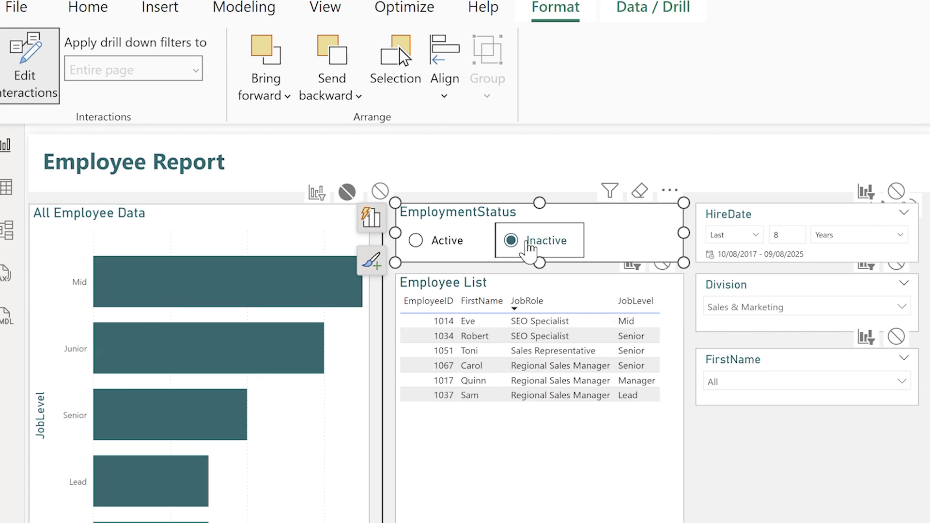
click(445, 246)
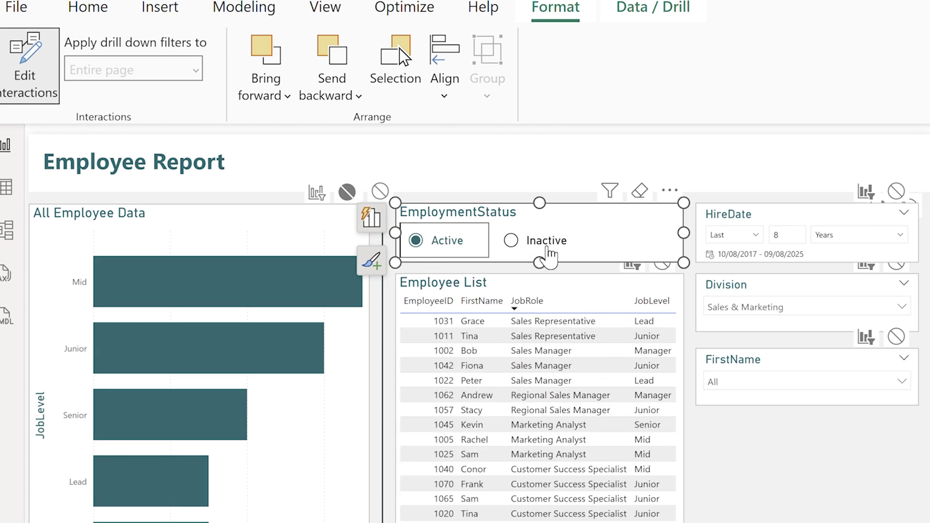
click(549, 253)
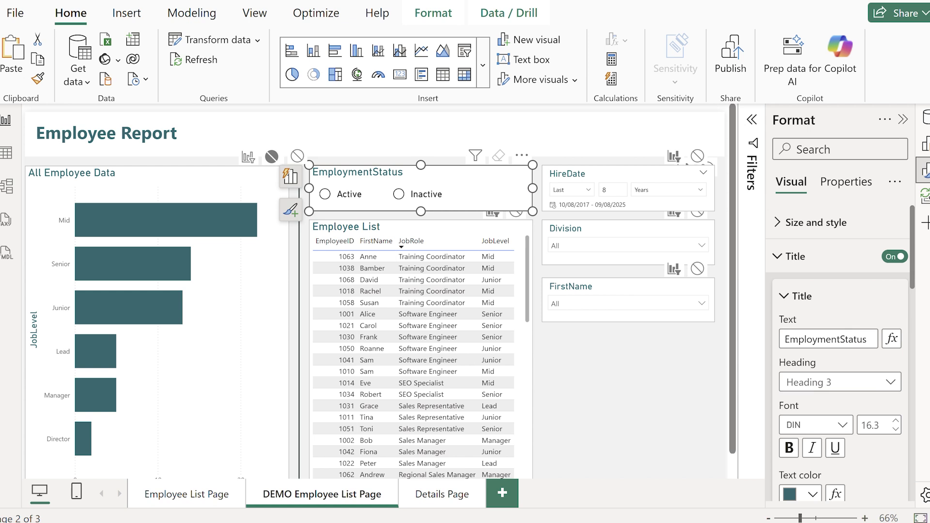
- Copy the EmploymentStatus slicer and paste it onto the Details Page, syncing it with the original
key(ctrl+c)
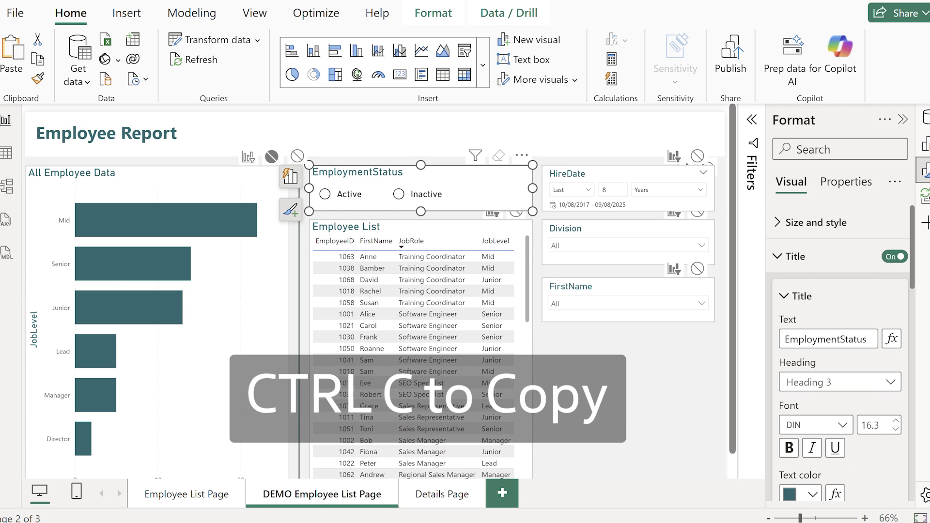
click(678, 502)
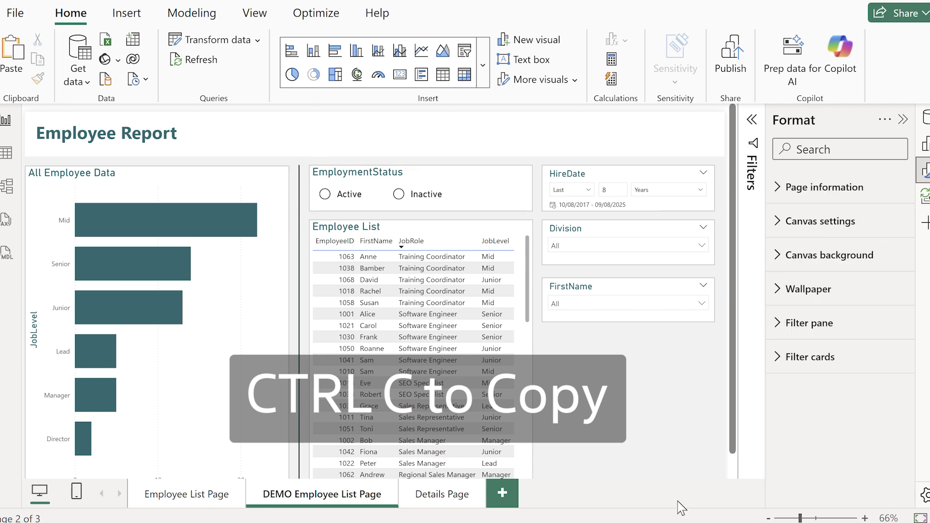
click(441, 494)
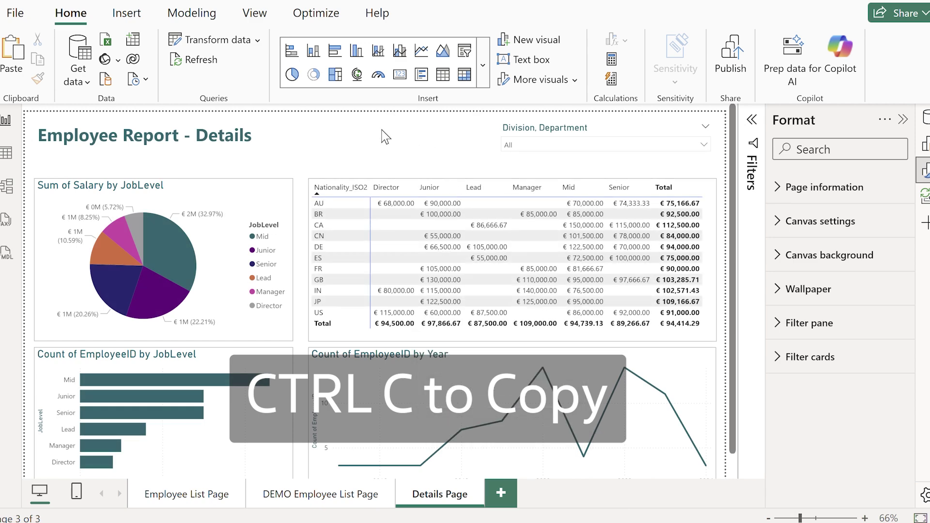
key(ctrl+v)
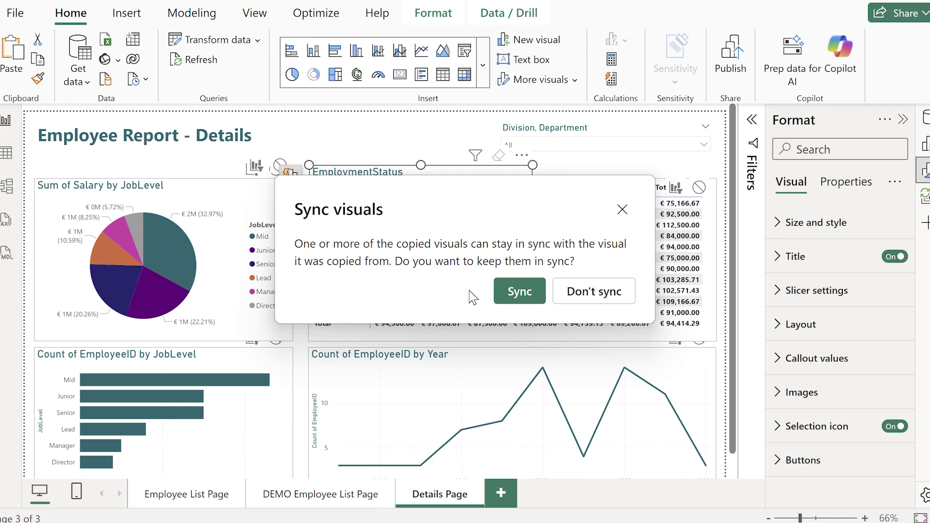
click(518, 291)
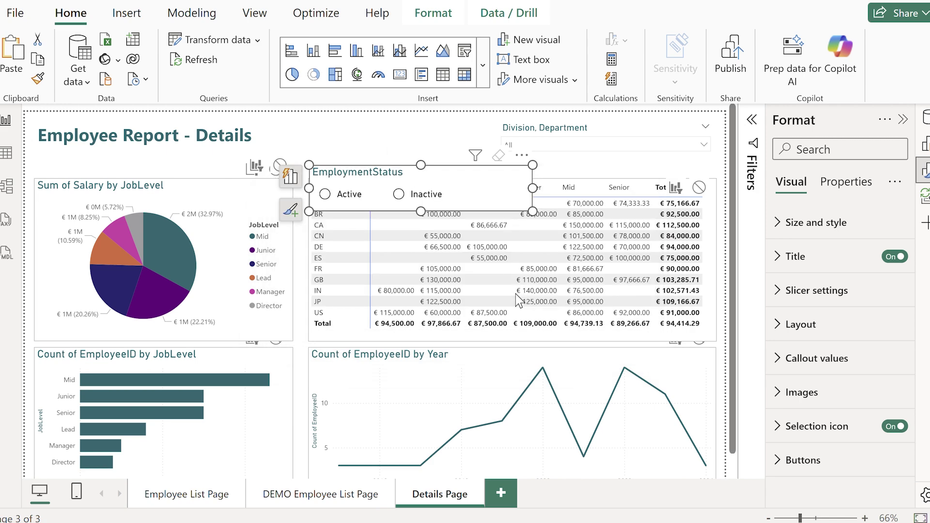
- Move the EmploymentStatus slicer beside the title, test Inactive, and keep it visible on Details Page in Sync slicers
drag(494, 203, 458, 156)
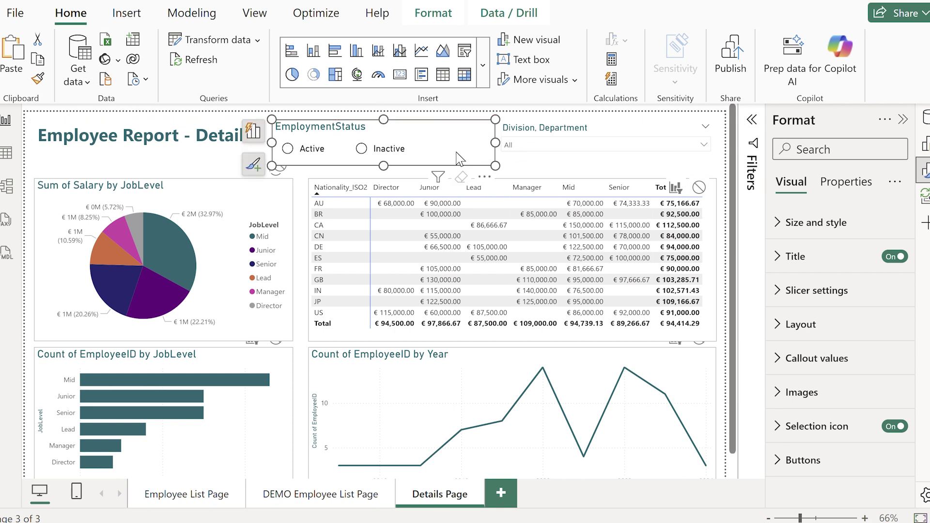
click(385, 149)
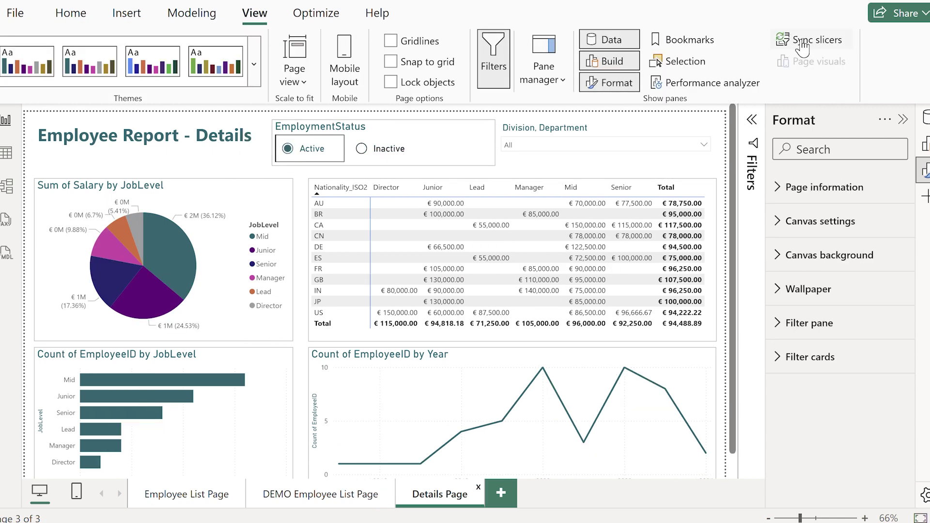
click(797, 46)
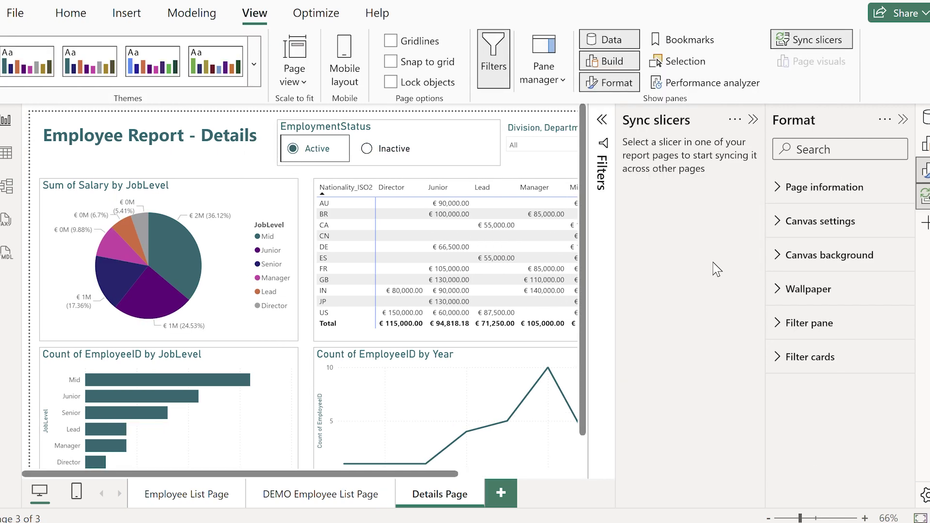
click(496, 145)
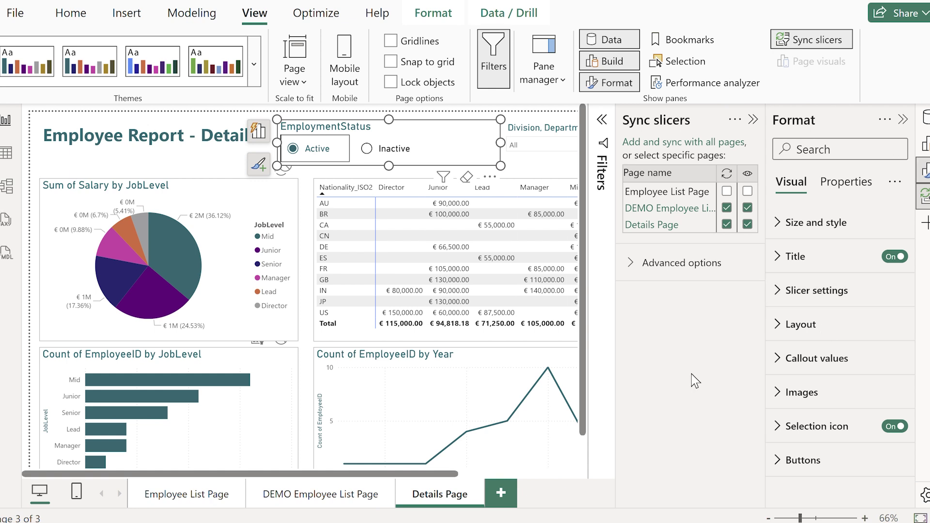
click(749, 226)
click(747, 224)
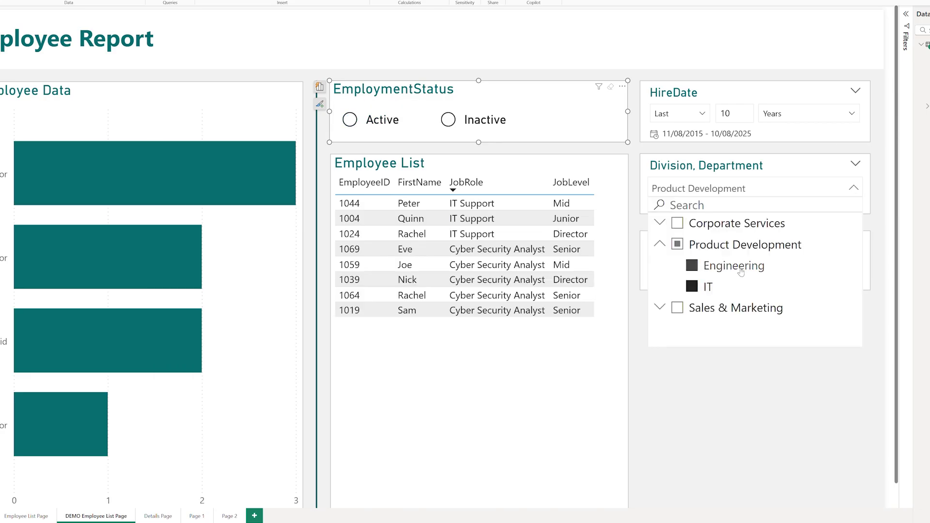
- Try the Division slicer groups, leaving it at All, and search the FirstName slicer for 'Robert'
click(677, 244)
click(663, 245)
click(666, 266)
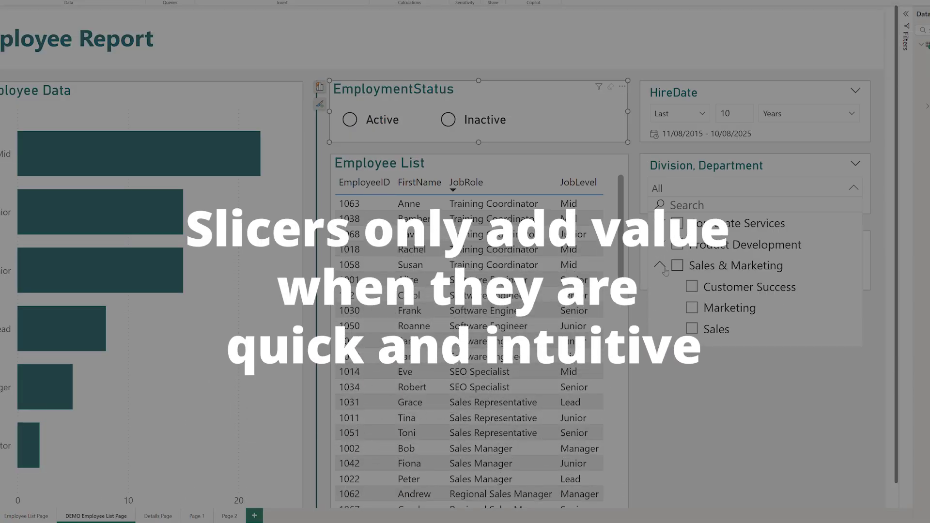
click(692, 307)
click(692, 308)
click(787, 265)
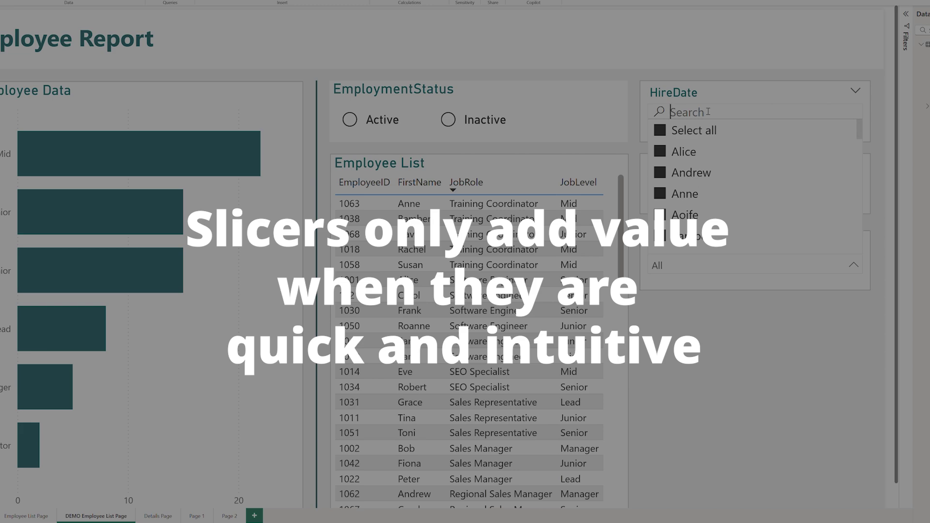
text(Robert)
click(703, 377)
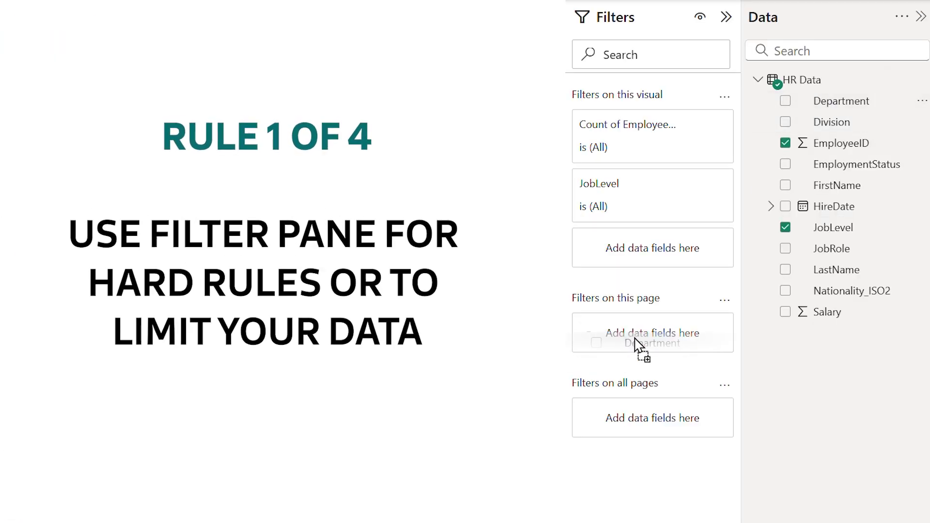
- Limit the page-level Department filter to Customer Success
drag(639, 345, 638, 348)
scroll(642, 480, down, 1)
scroll(643, 477, up, 1)
click(644, 470)
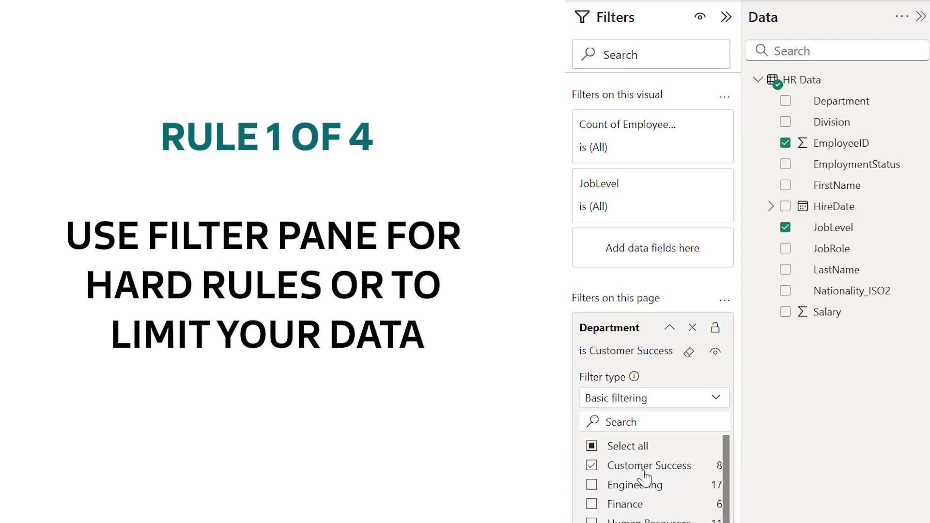
click(669, 331)
click(669, 331)
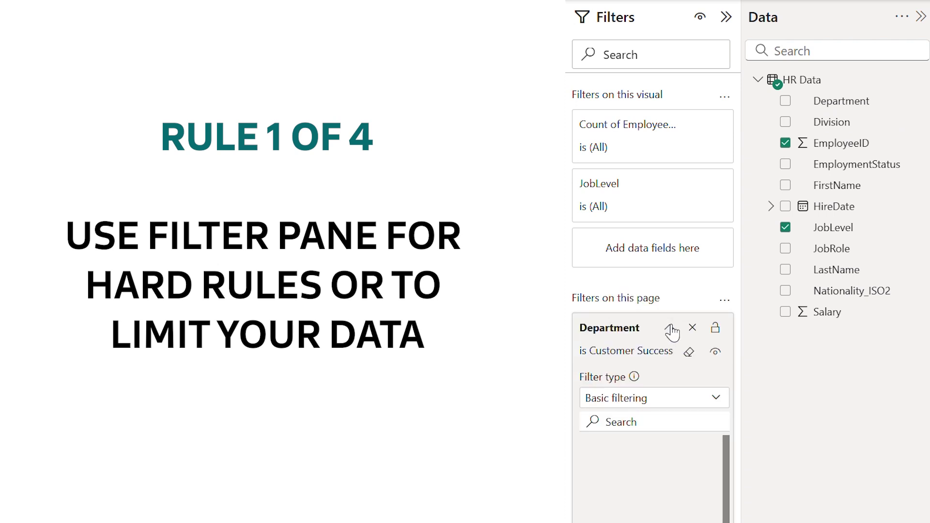
- Hide and lock the Department filter, set it to Advanced filtering, and add EmploymentStatus to the visual's filters
click(715, 353)
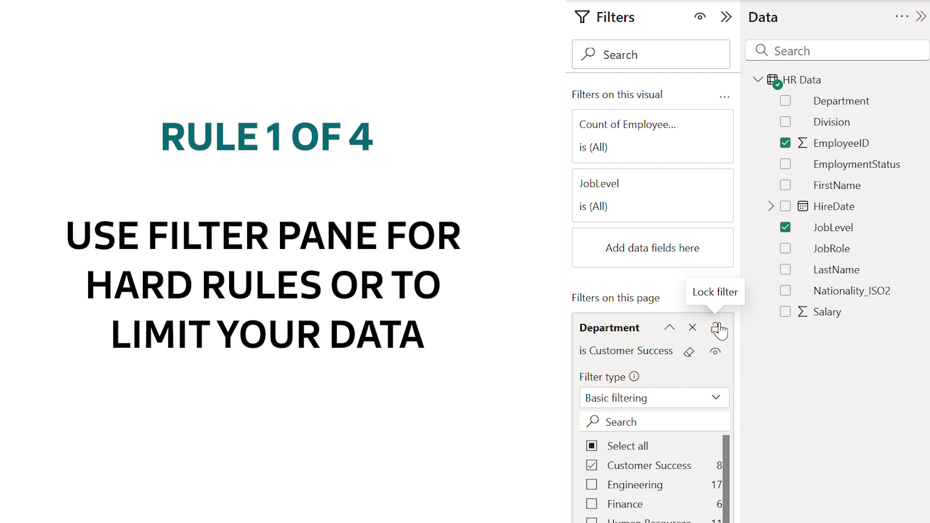
click(716, 328)
click(720, 398)
click(696, 428)
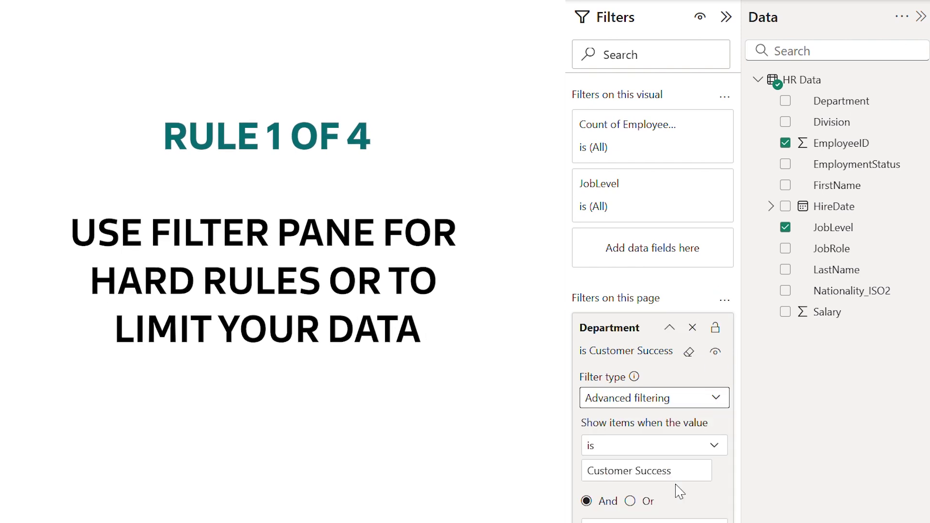
drag(818, 176, 606, 165)
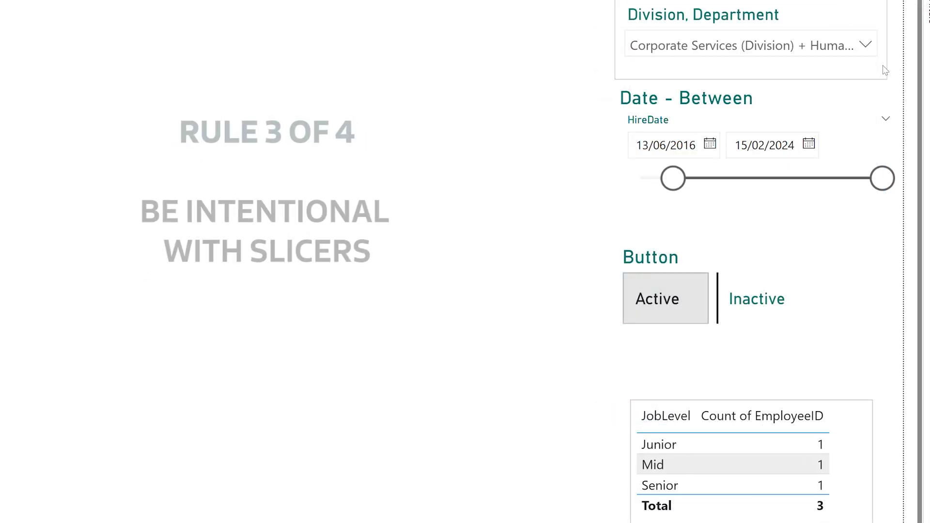
- Shorten the date slicer's range so it ends at 15/05/2019
mouse_move(888, 178)
mouse_down()
mouse_move(759, 189)
mouse_move(882, 178)
mouse_up()
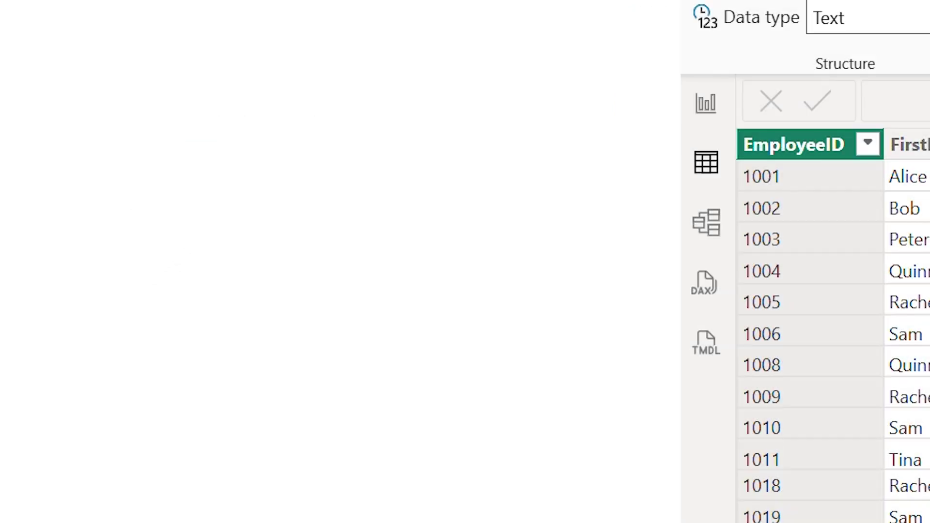
click(828, 18)
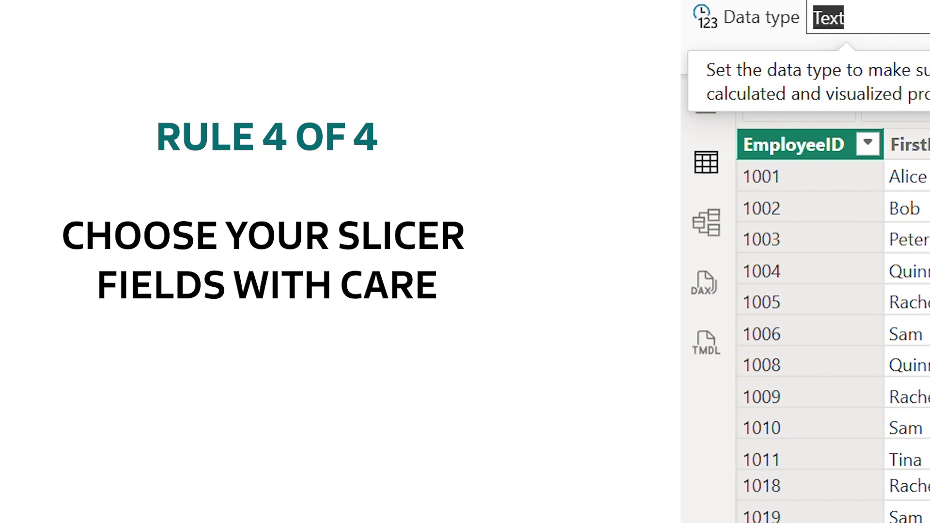
scroll(833, 339, down, 2)
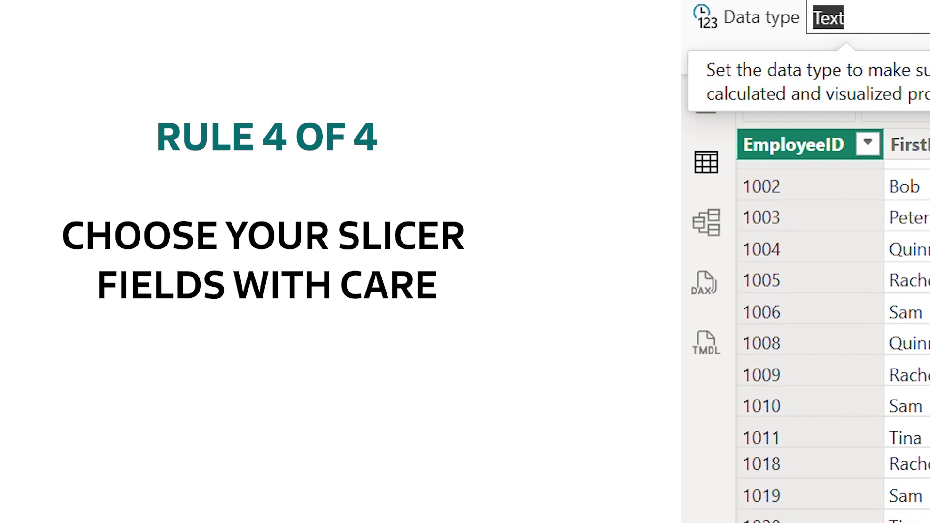
scroll(833, 339, down, 2)
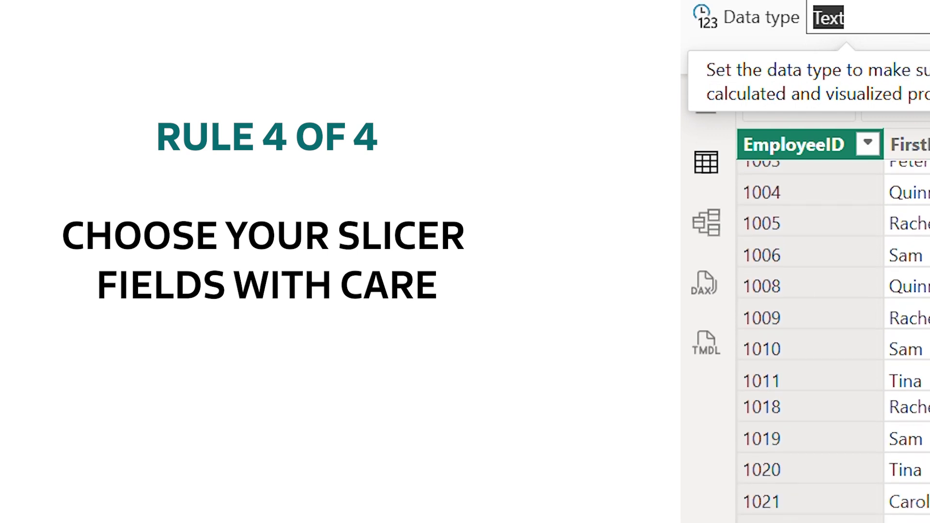
scroll(834, 339, down, 3)
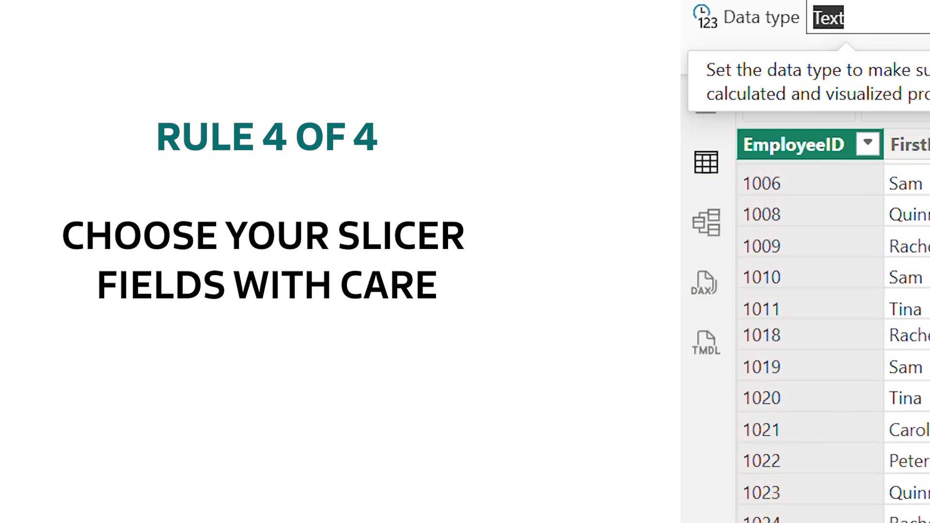
scroll(833, 339, down, 4)
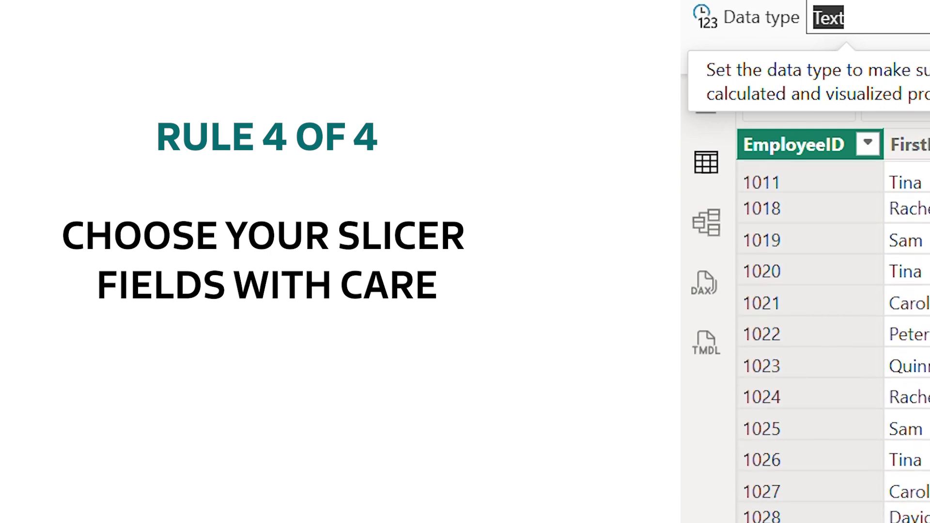
scroll(833, 339, down, 3)
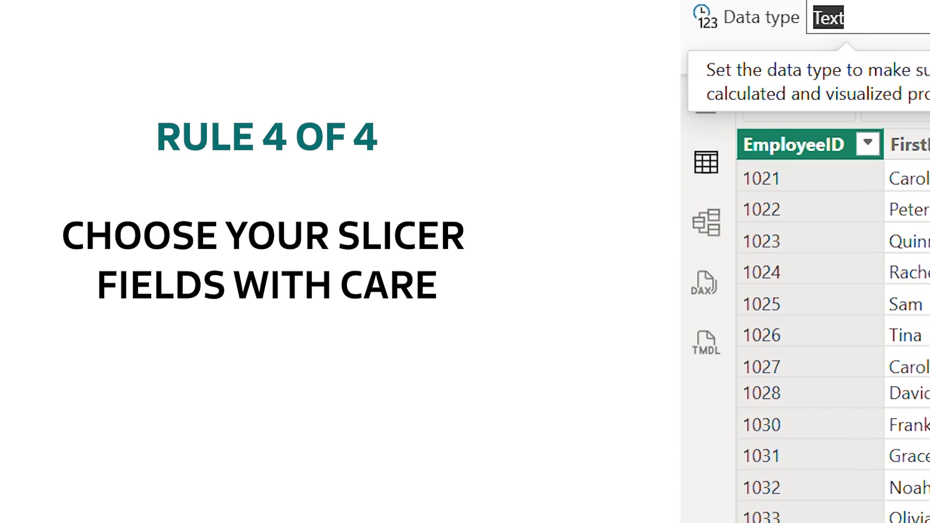